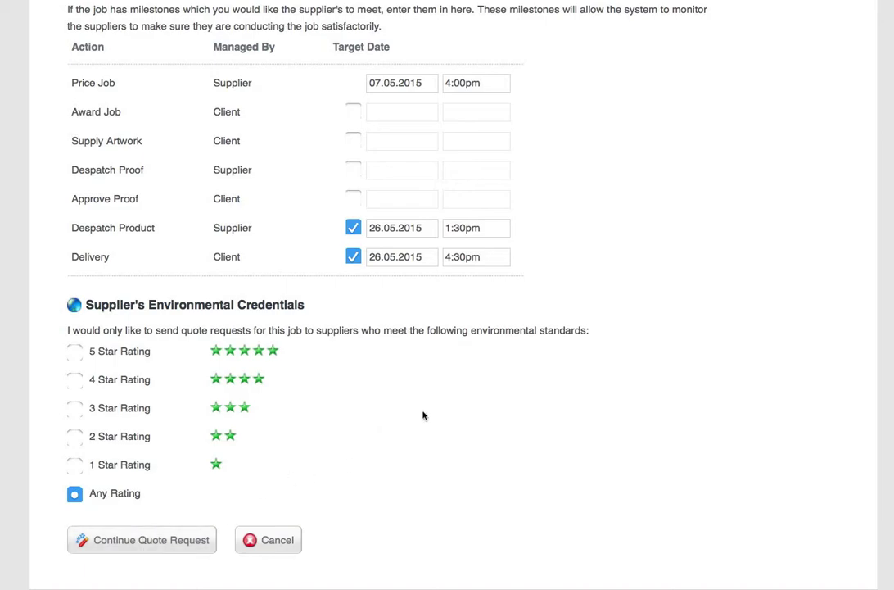
Review the job milestones and supplier environmental ratings, and continue the quote request to the product details.
scroll(434, 416, "up", 8)
scroll(435, 416, "down", 5)
scroll(433, 416, "down", 5)
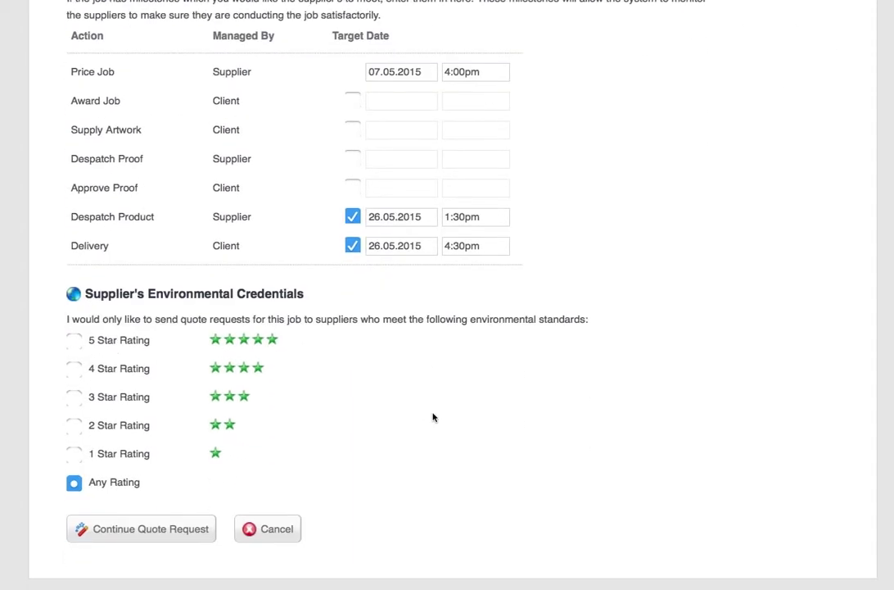
left_click(154, 547)
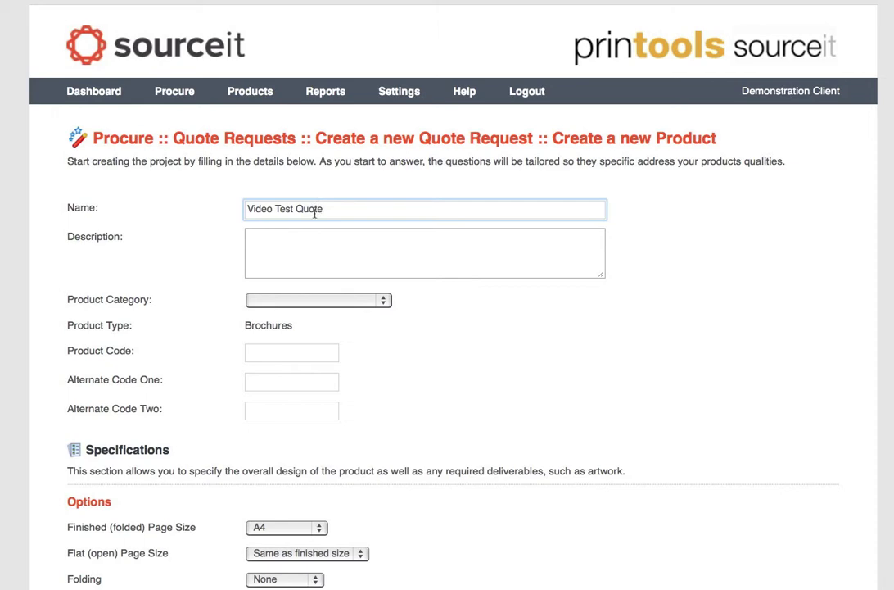
left_click(297, 237)
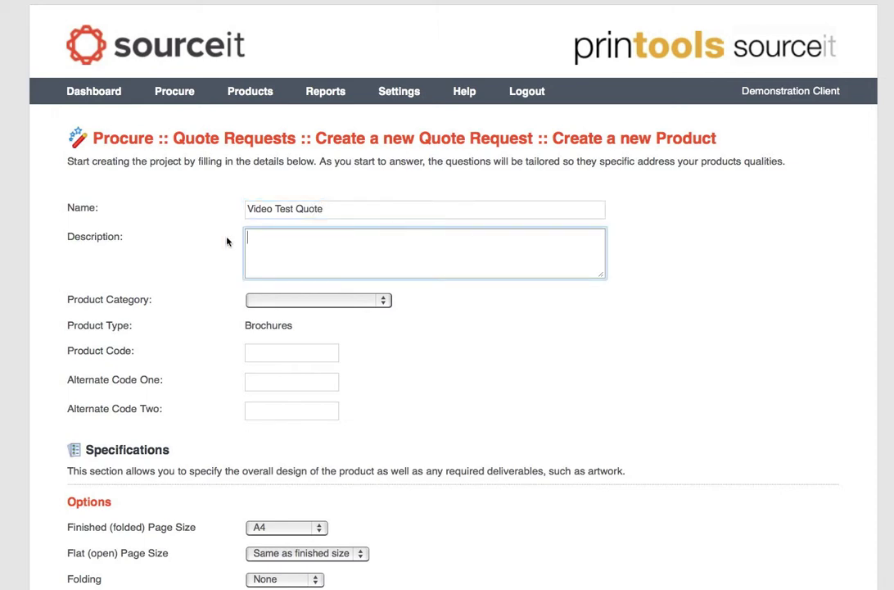
scroll(275, 229, "down", 3)
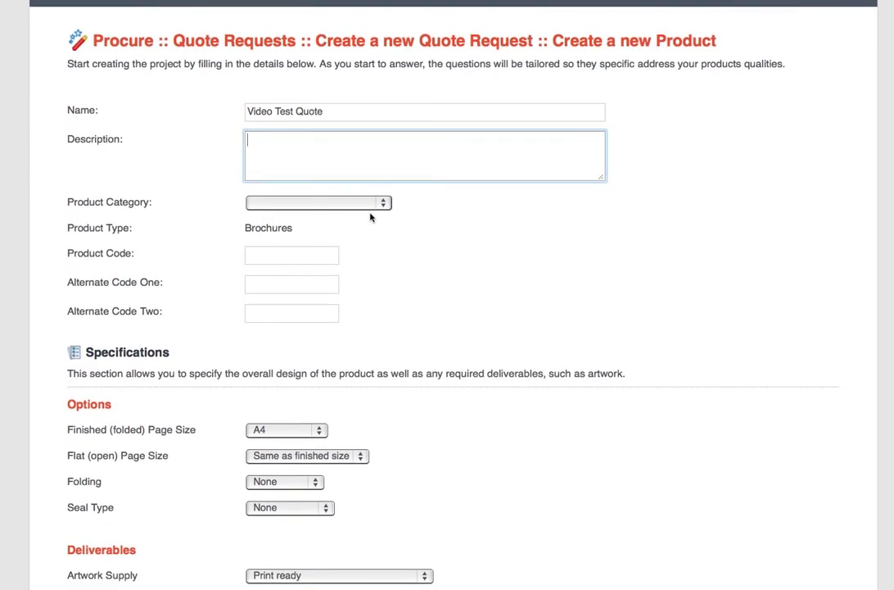
left_click(384, 202)
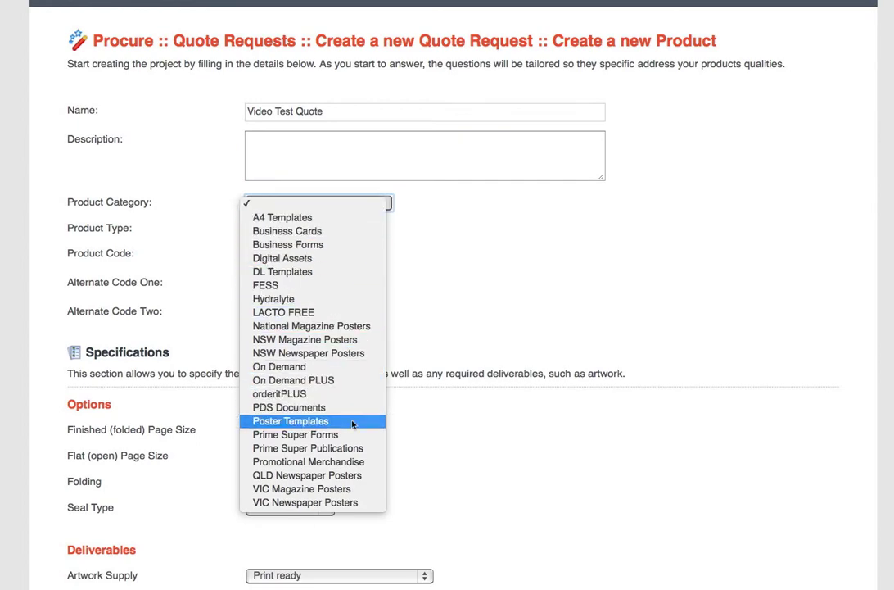
left_click(294, 380)
Enter VID1234 as the product code.
scroll(520, 262, "down", 1)
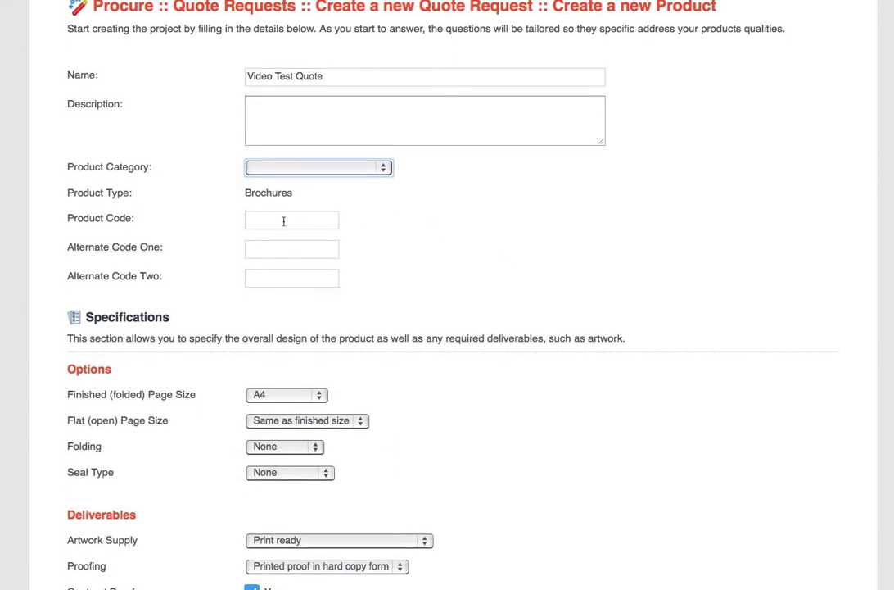
left_click(276, 220)
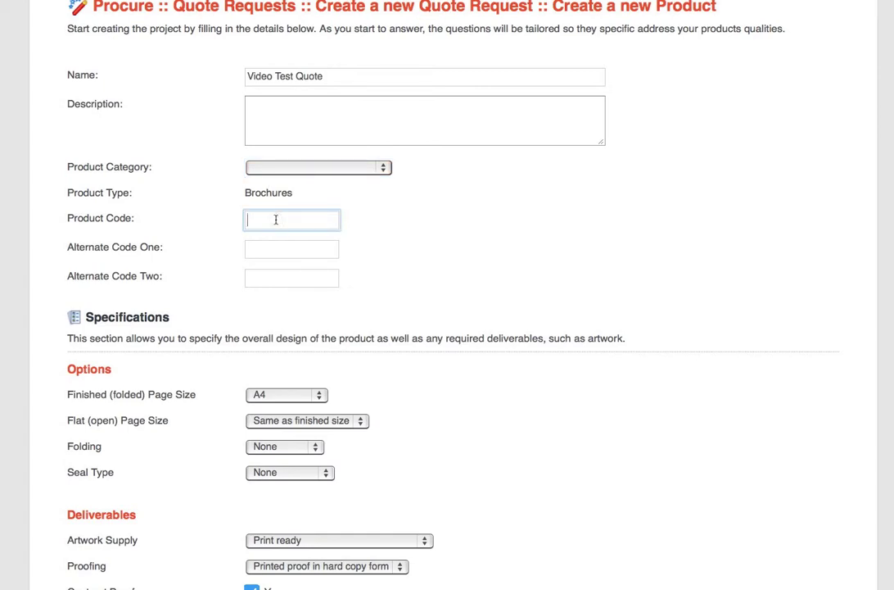
type("VID1234")
left_click(436, 230)
In the specifications, set the finished page size to A5 and the folding to Single fold, keeping the flat size same as finished.
scroll(561, 208, "down", 5)
scroll(561, 208, "down", 4)
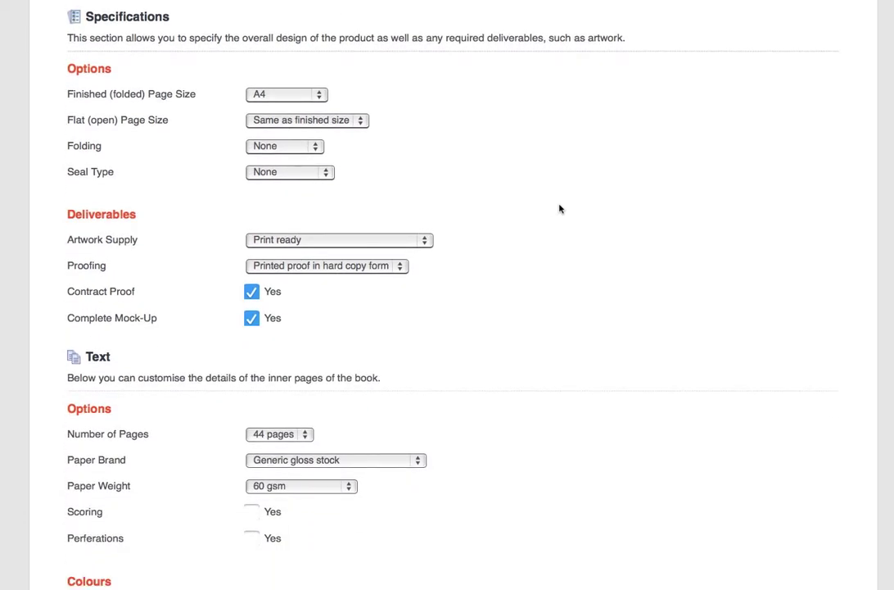
left_click(323, 95)
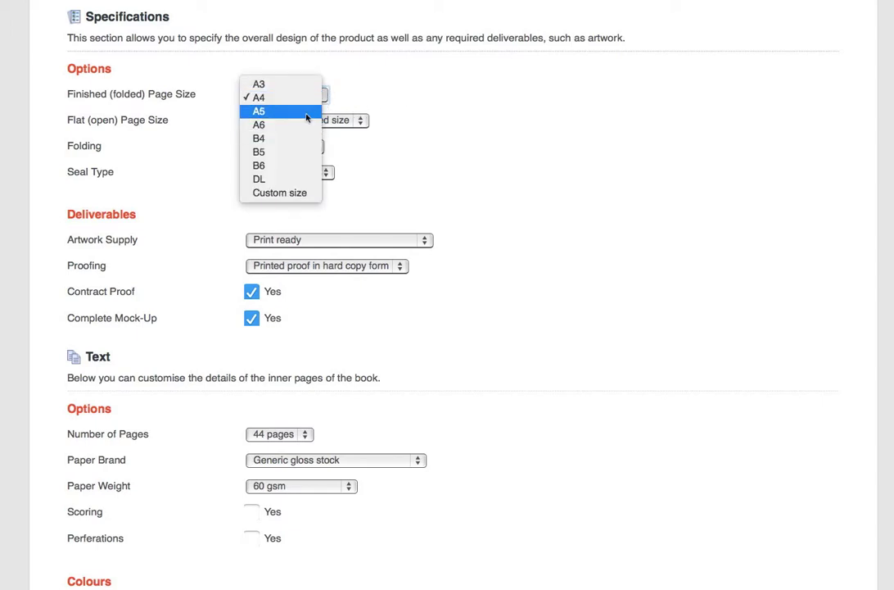
left_click(307, 118)
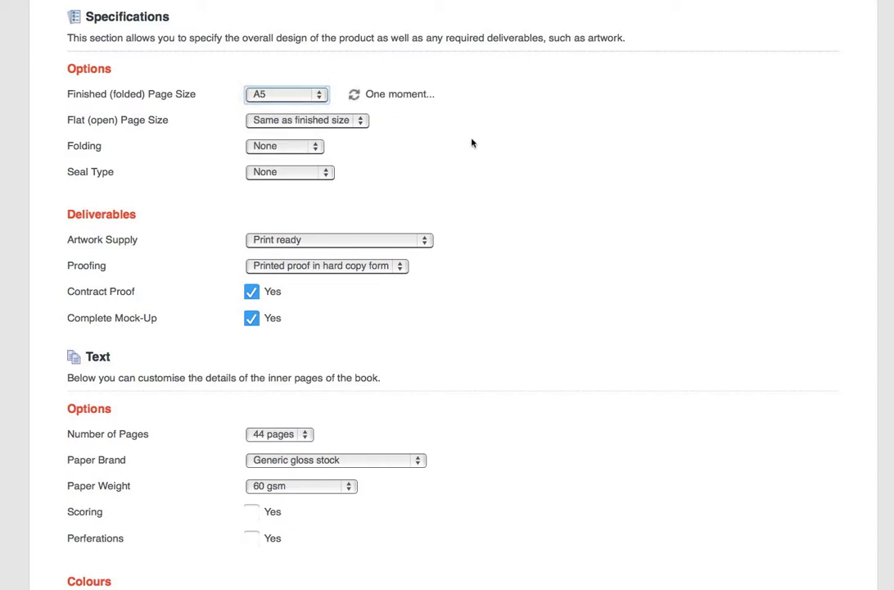
left_click(360, 121)
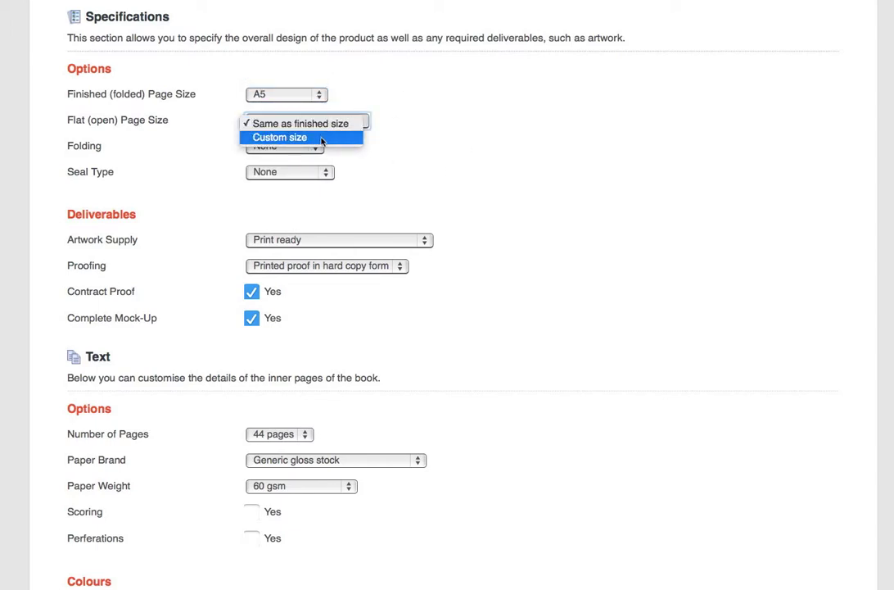
left_click(426, 145)
scroll(444, 151, "down", 2)
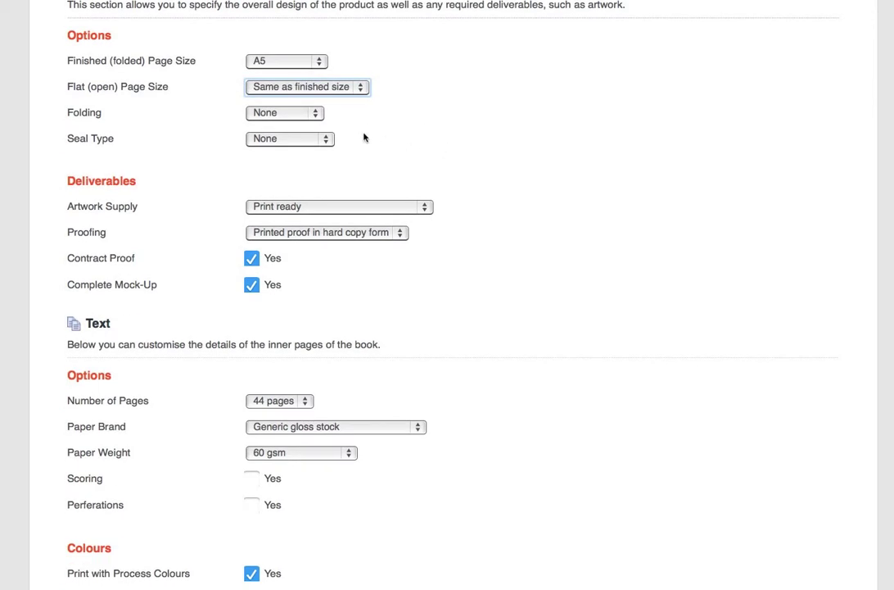
left_click(314, 115)
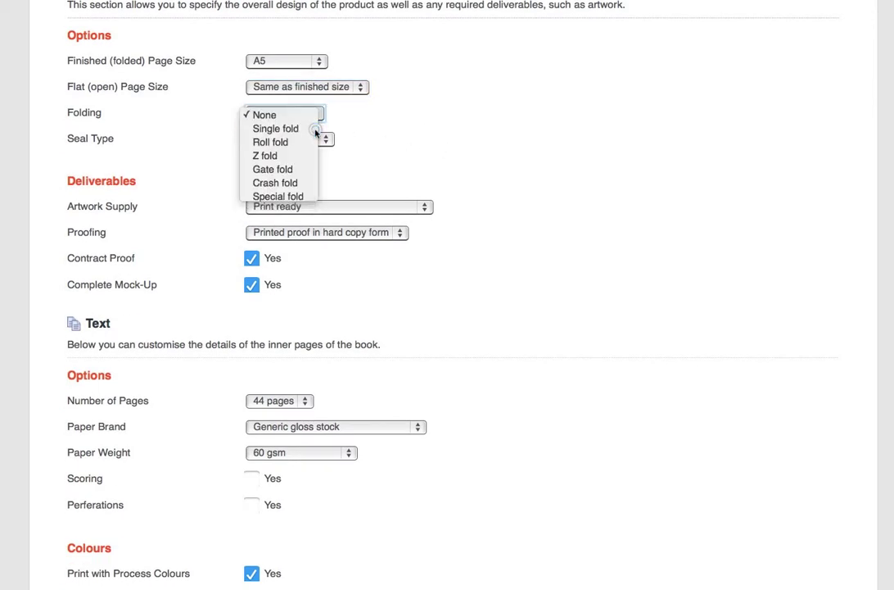
left_click(314, 130)
In the deliverables, keep the artwork supply as Print ready and set the proofing to Hi-res proof in PDF form only.
scroll(555, 144, "down", 3)
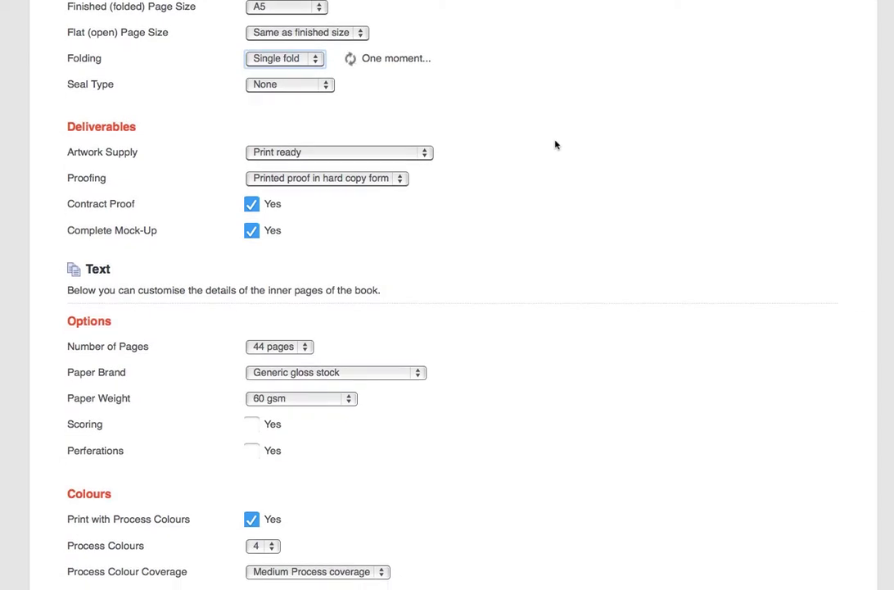
scroll(555, 144, "down", 2)
scroll(555, 144, "down", 1)
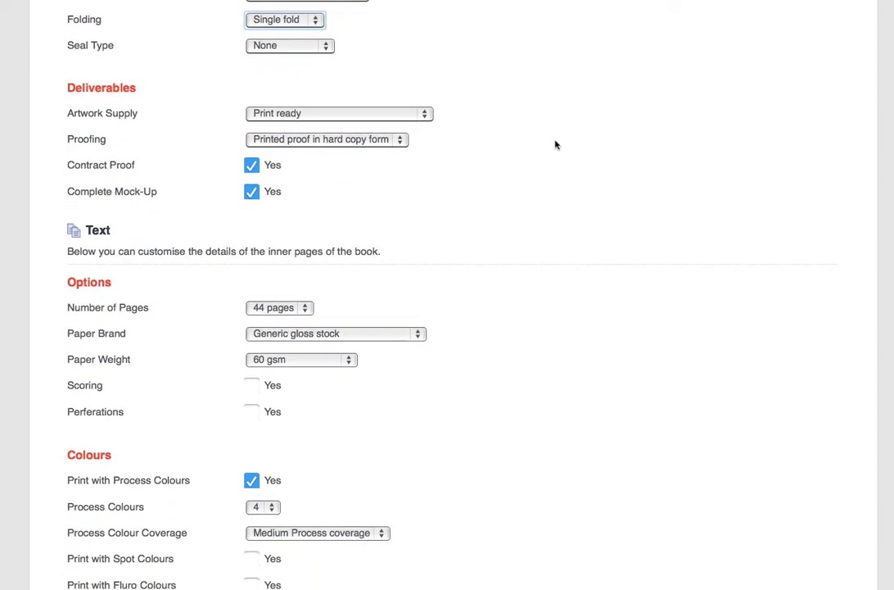
left_click(425, 116)
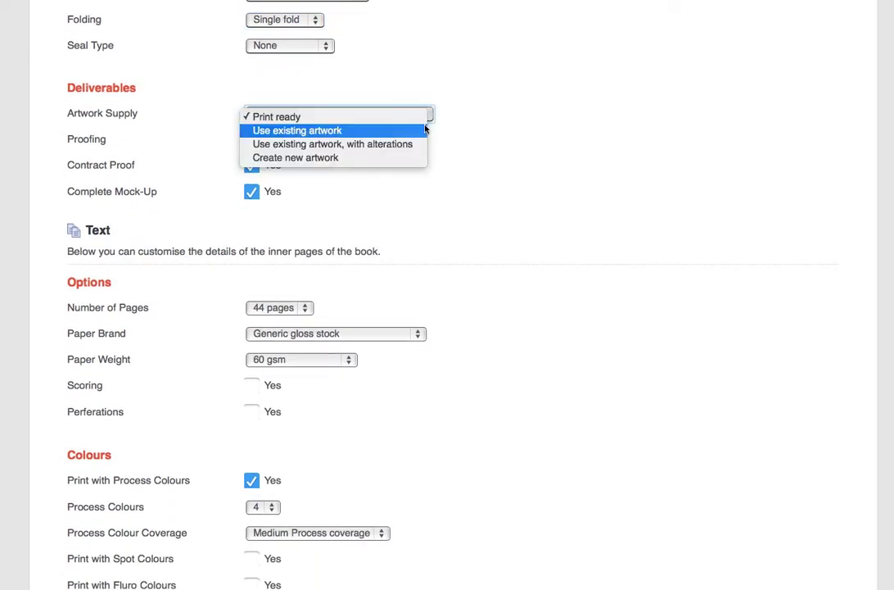
left_click(475, 132)
left_click(401, 140)
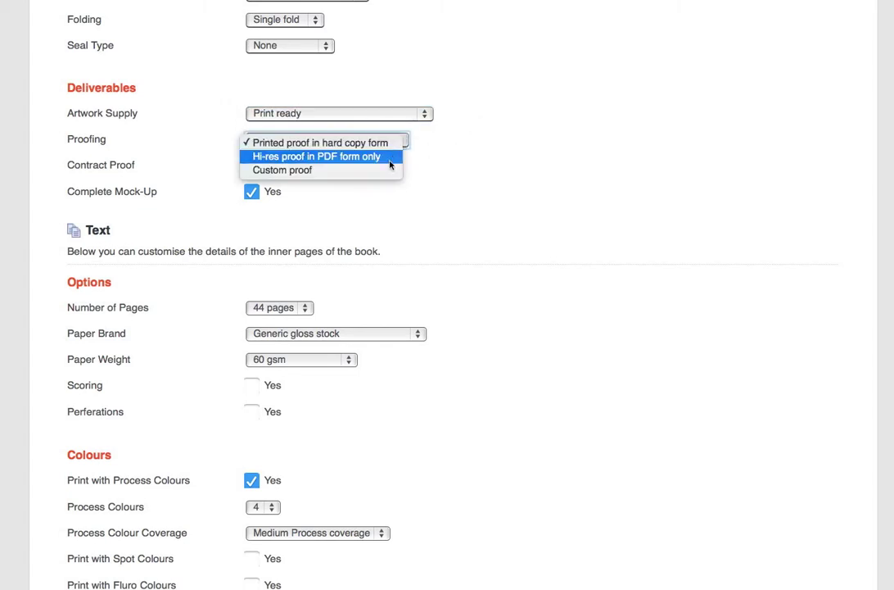
left_click(482, 160)
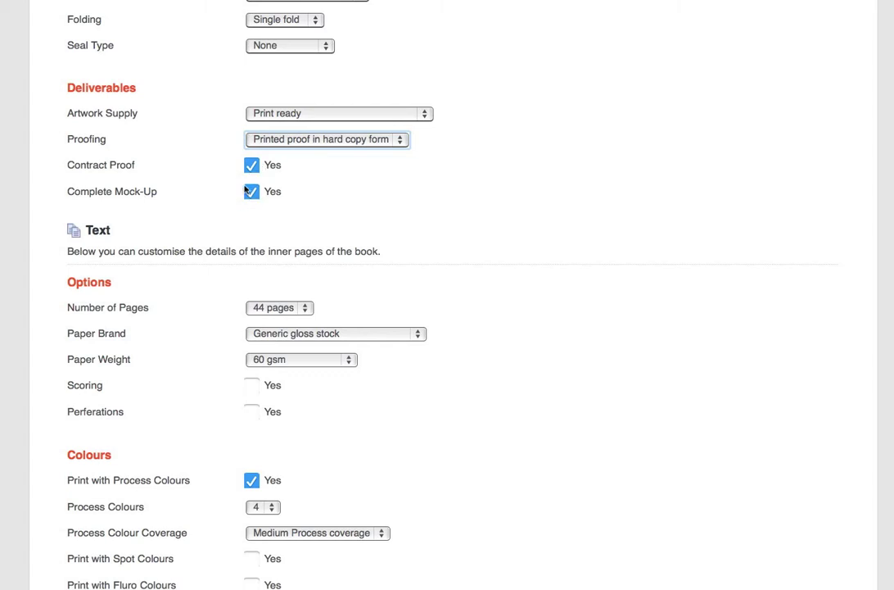
left_click(401, 139)
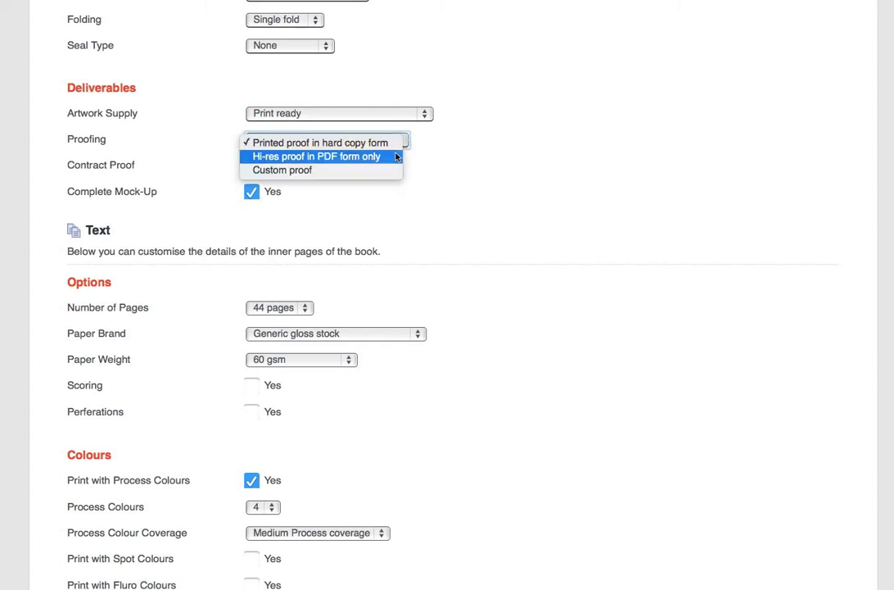
left_click(395, 159)
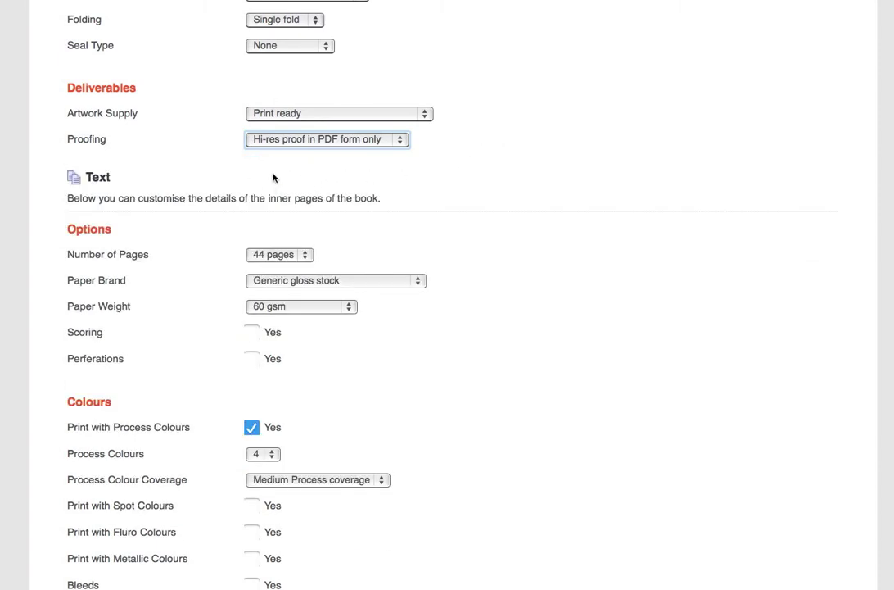
Set the number of text pages to 16, keeping Generic gloss stock as the paper brand.
scroll(528, 174, "down", 3)
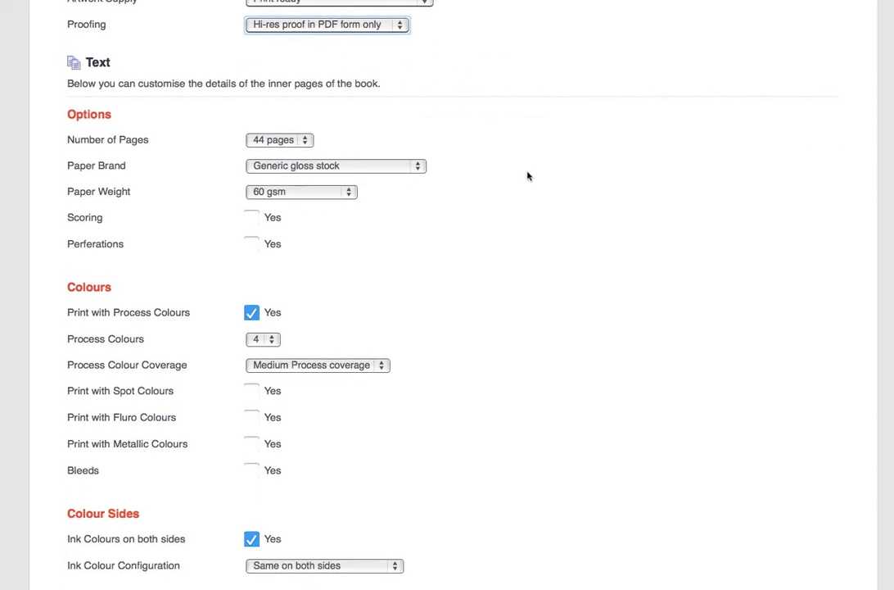
left_click(300, 144)
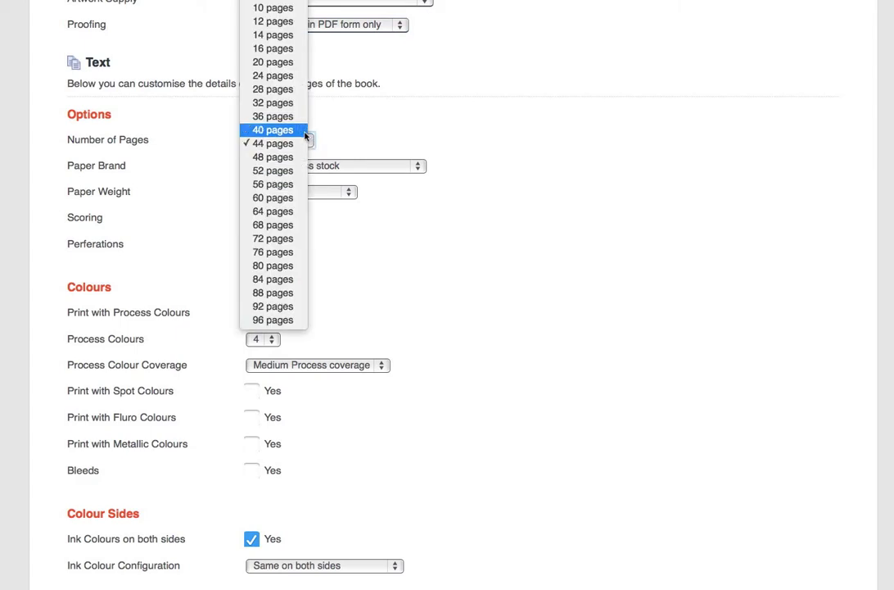
left_click(276, 50)
scroll(513, 191, "down", 1)
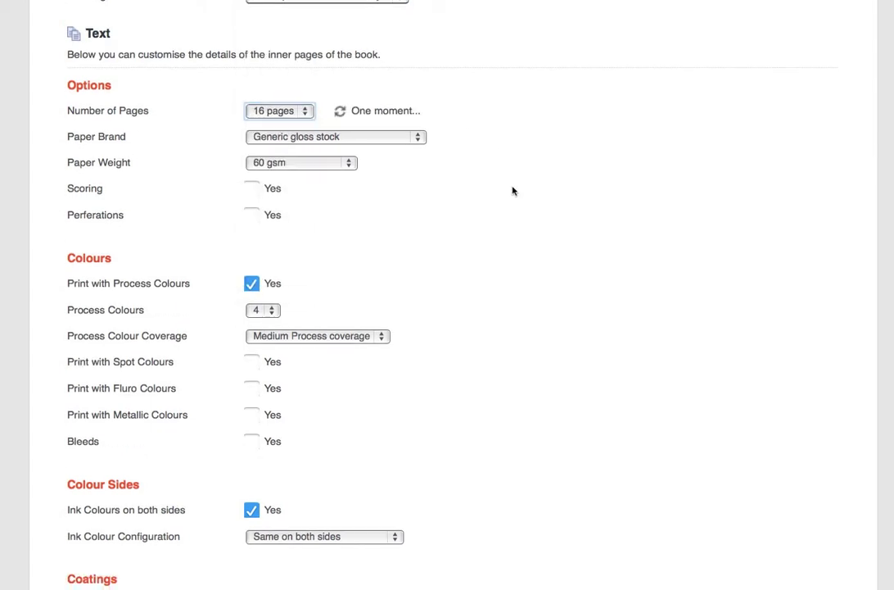
left_click(413, 127)
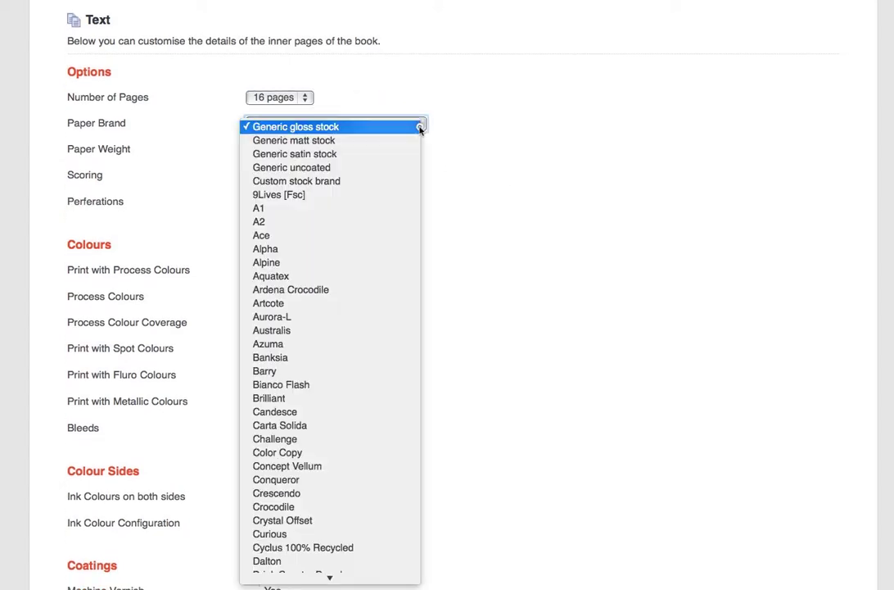
left_click(479, 143)
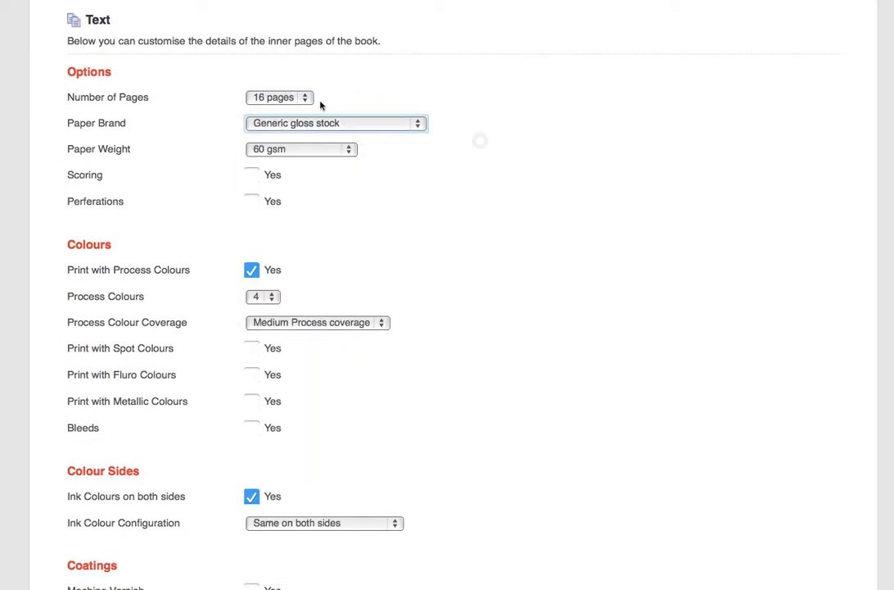
Set the text section to 4 pages and choose Monza as its paper brand.
left_click(308, 99)
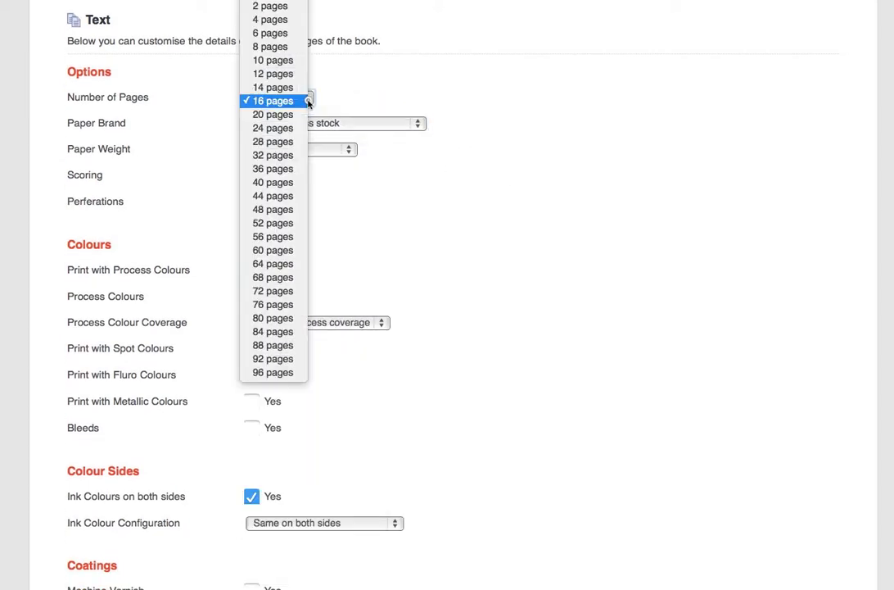
left_click(286, 19)
scroll(514, 172, "down", 1)
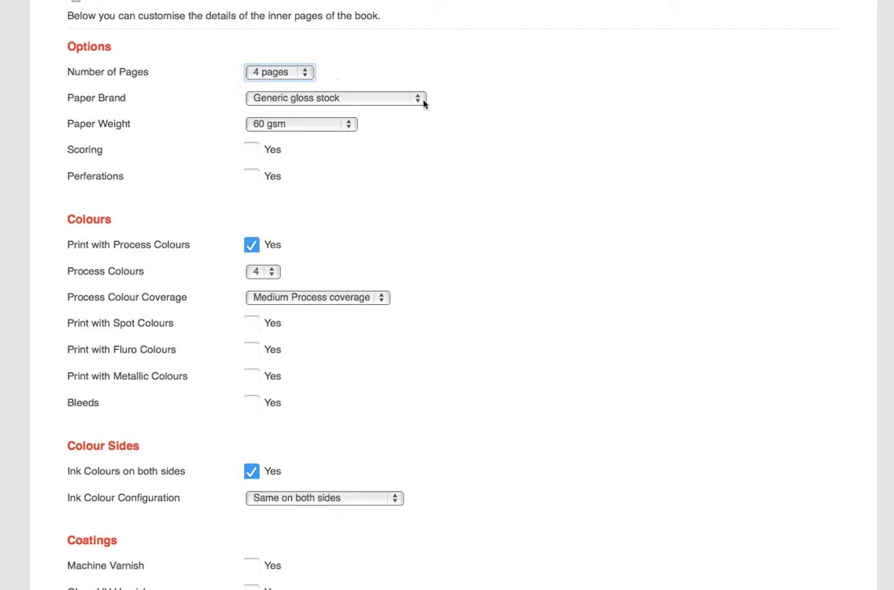
left_click(418, 99)
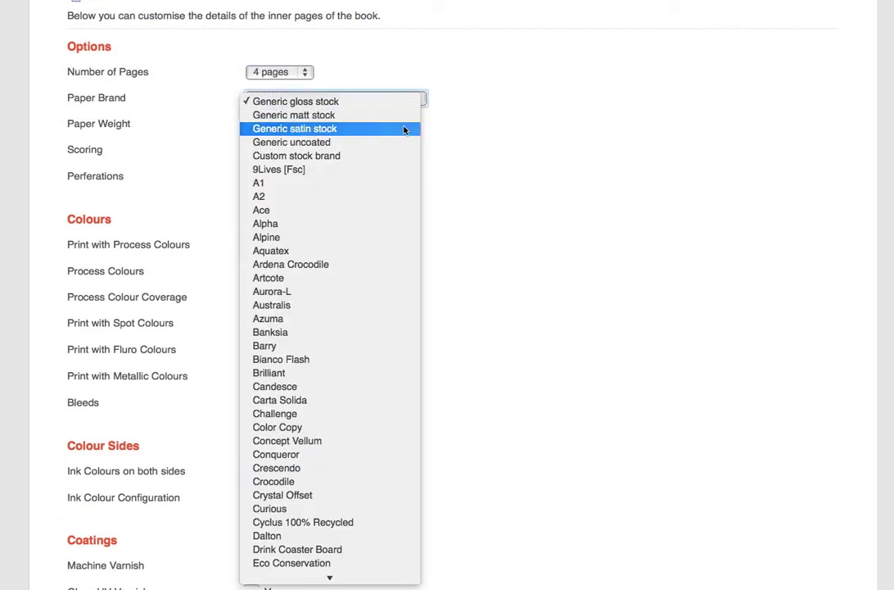
scroll(369, 232, "down", 15)
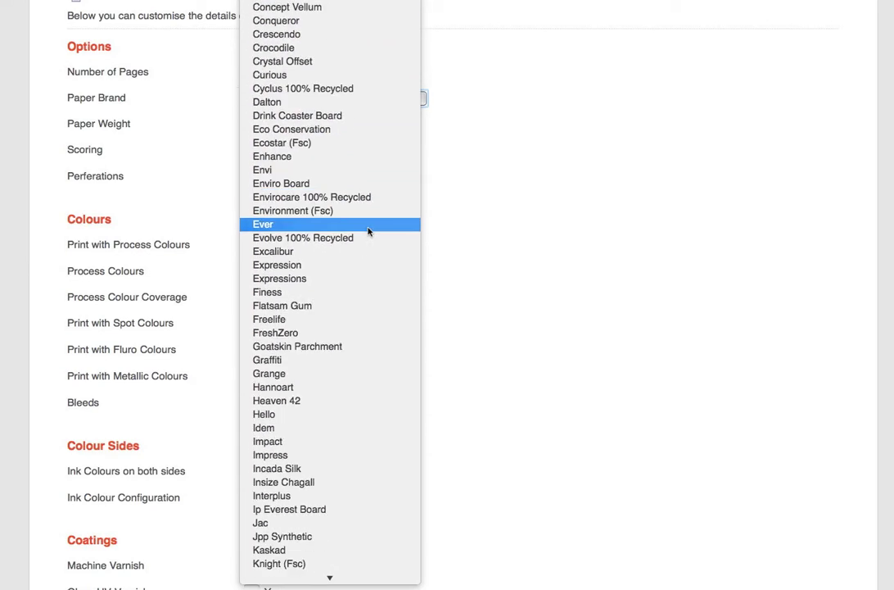
scroll(369, 231, "up", 6)
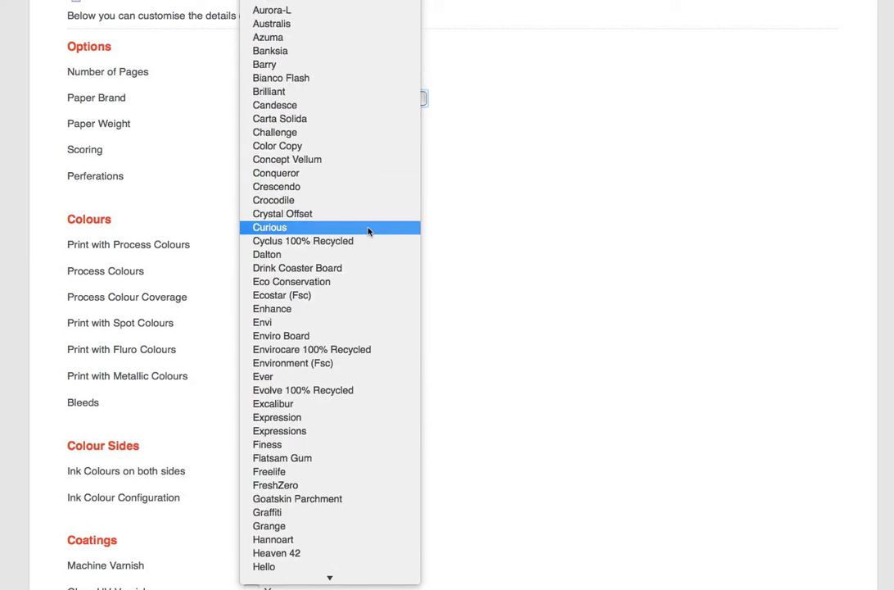
type("mon")
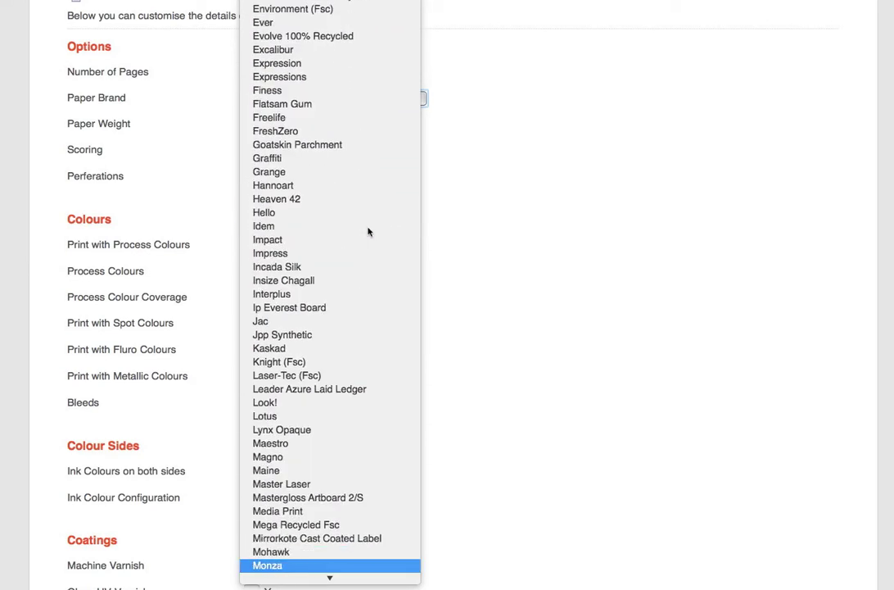
key("Return")
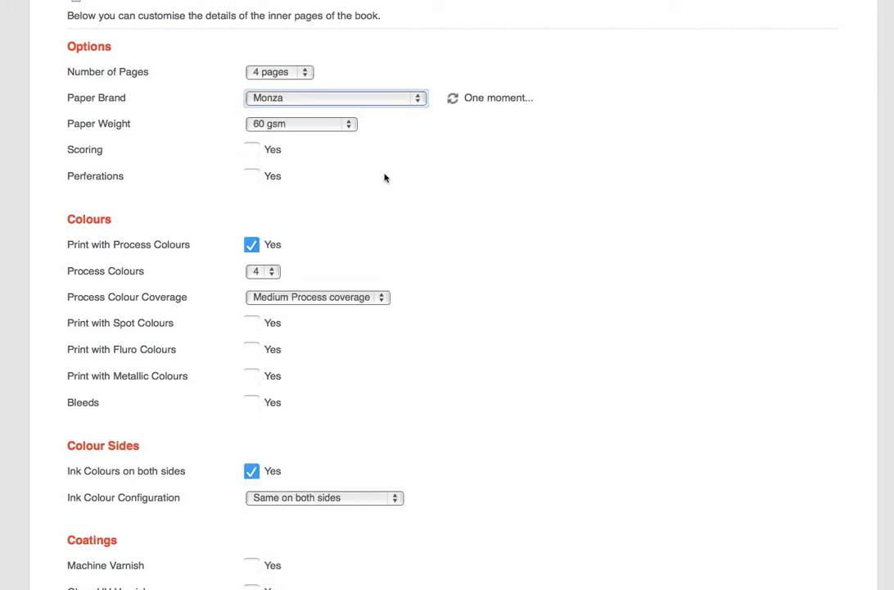
For the text pages, keep the paper type as Monza Hi-Gloss and set the paper weight to 200 gsm.
scroll(447, 159, "up", 3)
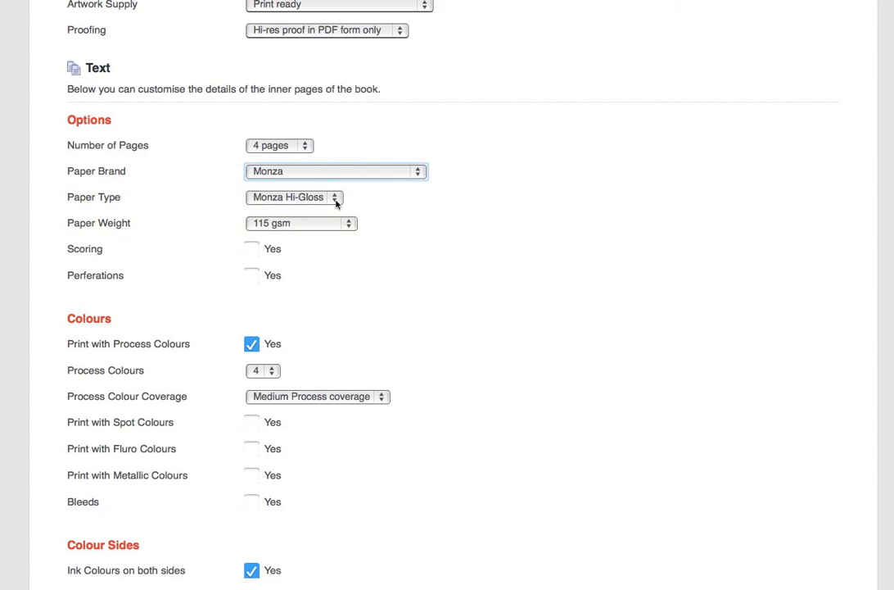
left_click(336, 203)
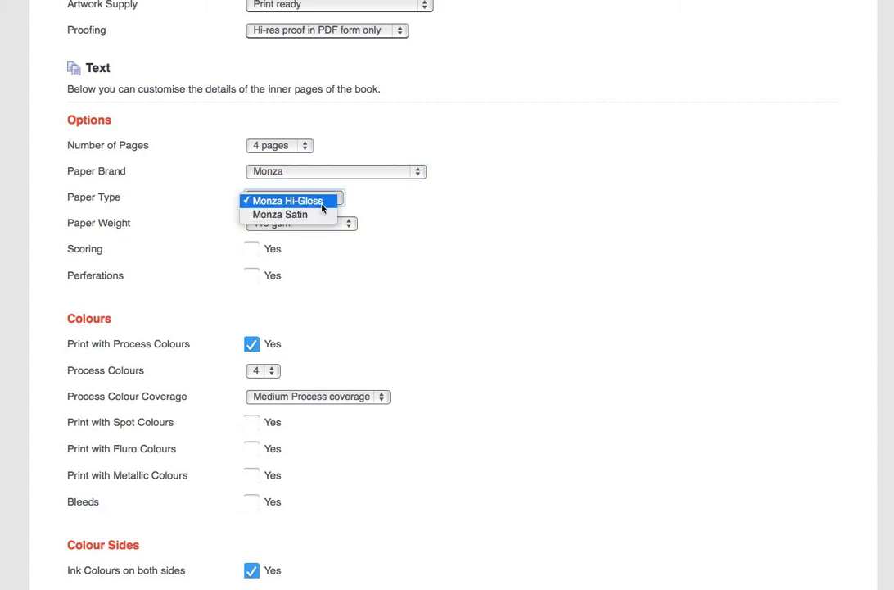
left_click(439, 209)
left_click(351, 226)
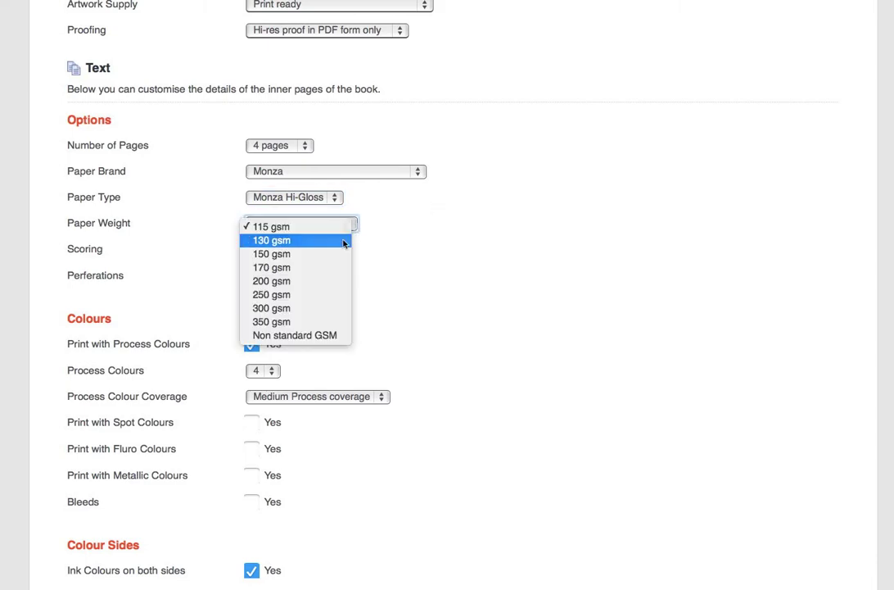
left_click(337, 282)
Enable scoring and perforations for the text pages, keeping 1 perforation with the direction Parallel to each other.
scroll(561, 252, "down", 2)
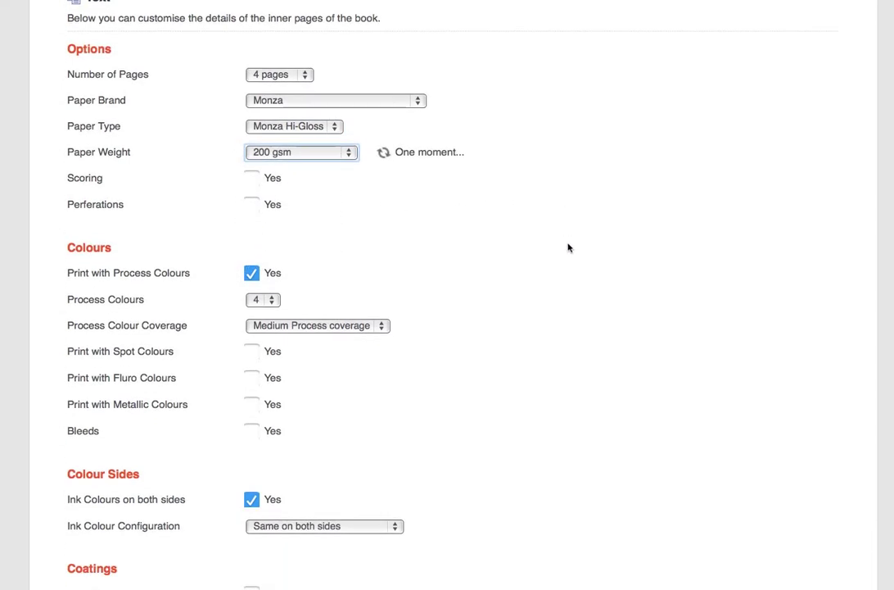
left_click(251, 179)
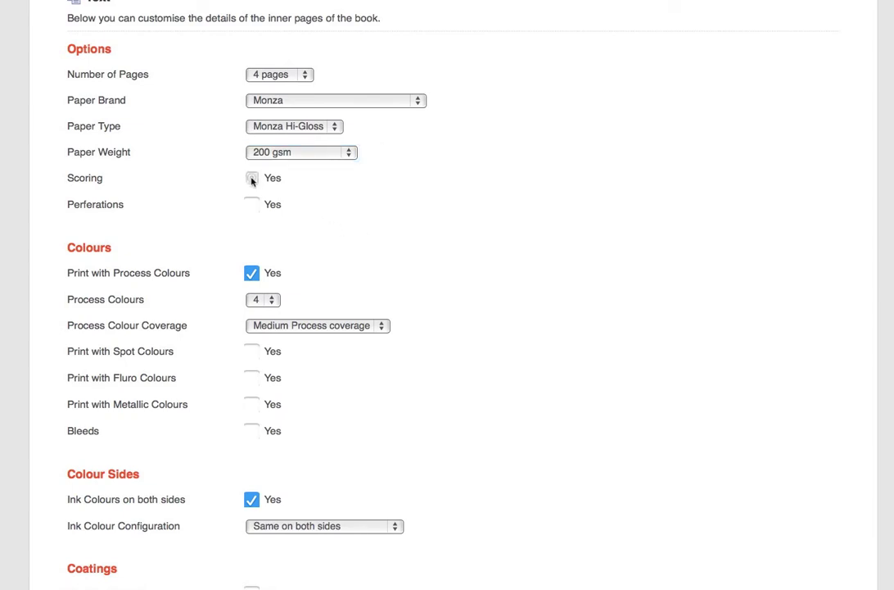
scroll(246, 188, "down", 1)
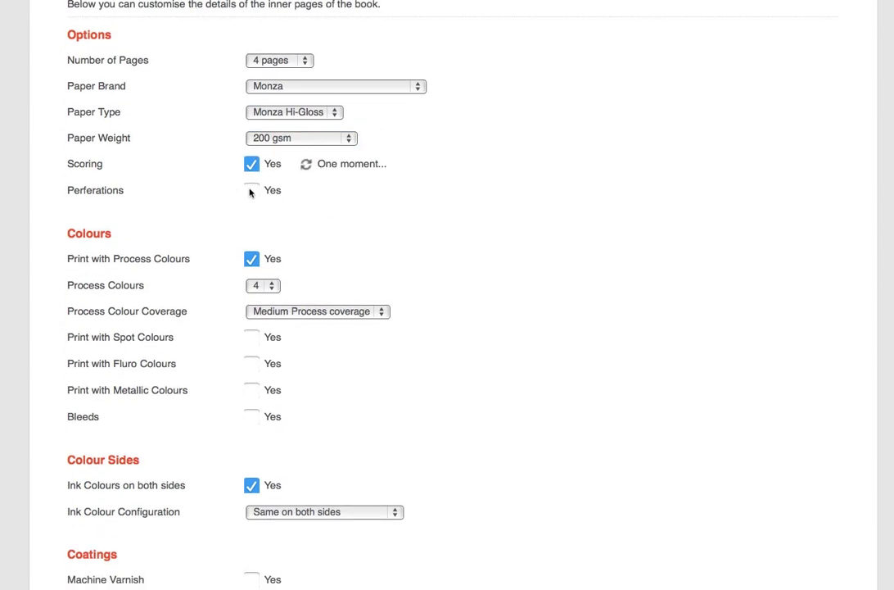
scroll(228, 190, "down", 2)
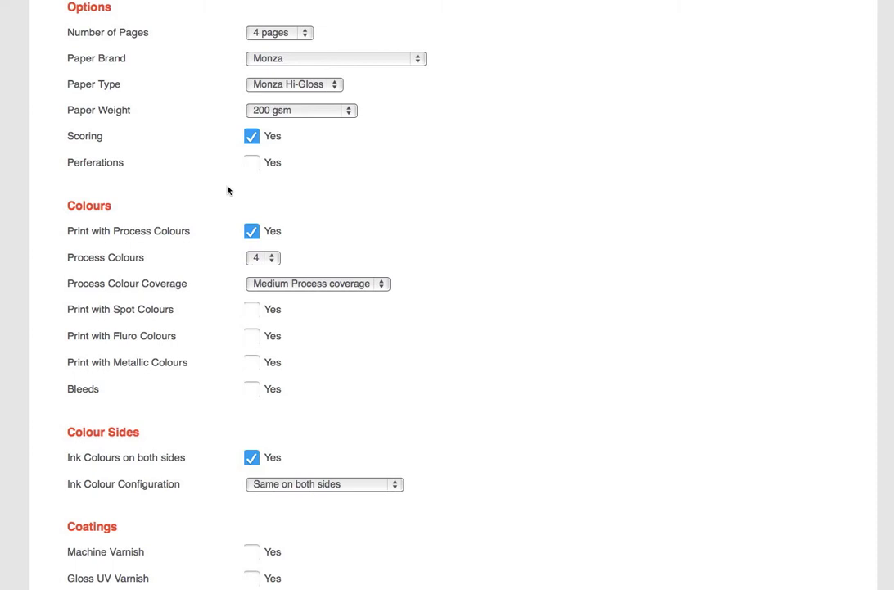
left_click(252, 162)
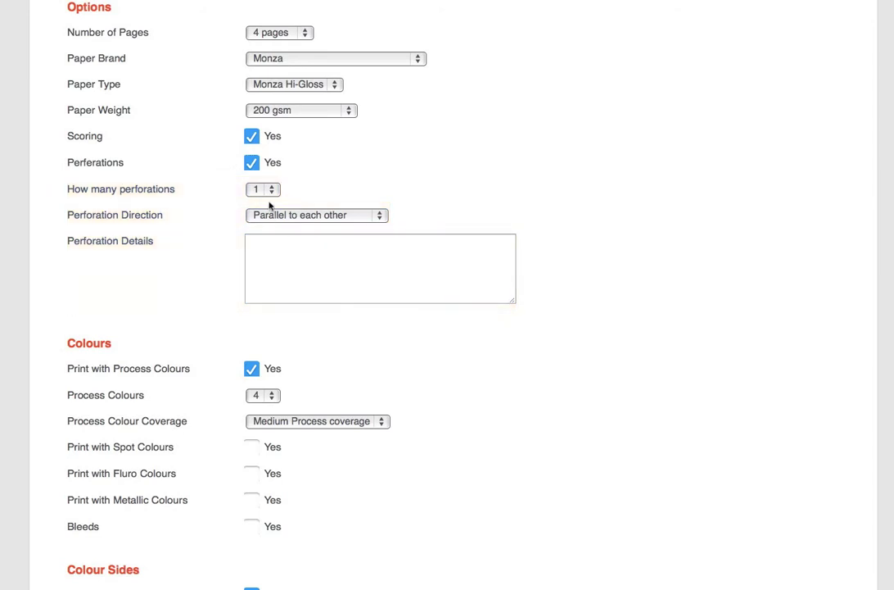
left_click(272, 194)
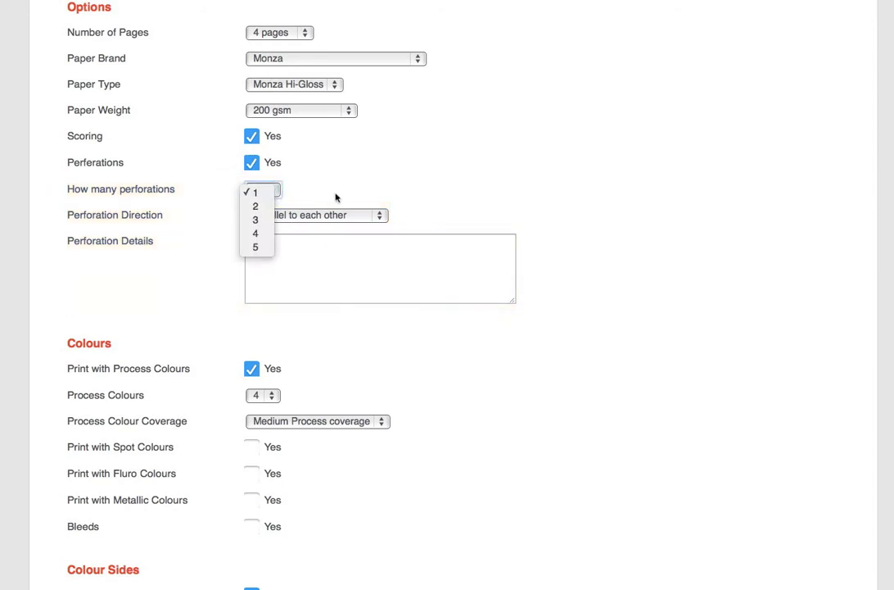
left_click(336, 194)
left_click(380, 216)
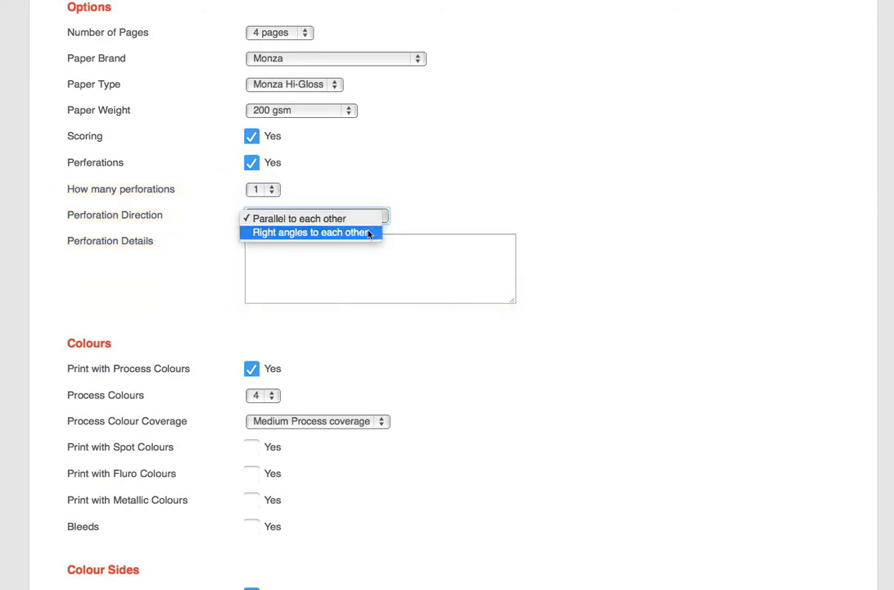
left_click(380, 219)
In the text colours, keep the process colour coverage at Medium Process coverage.
scroll(532, 237, "down", 5)
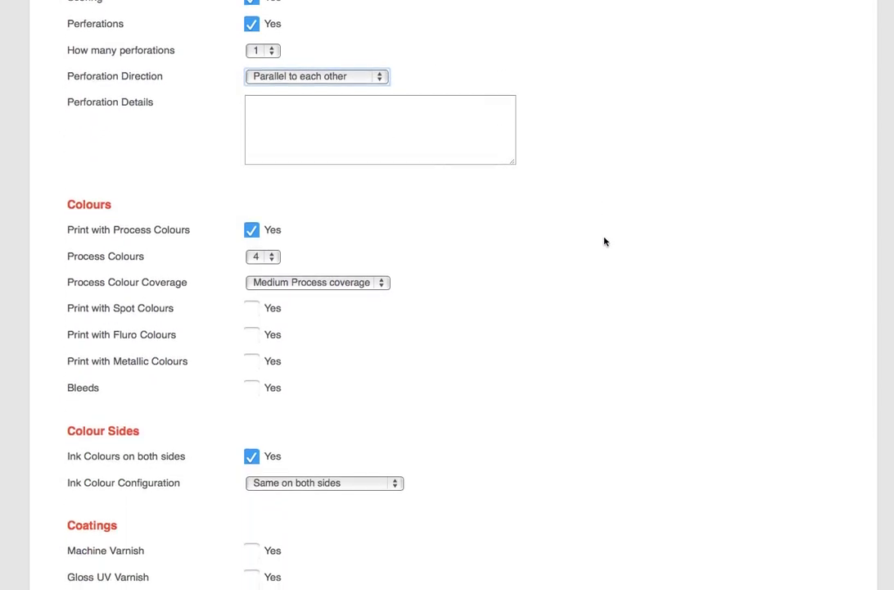
scroll(502, 277, "down", 5)
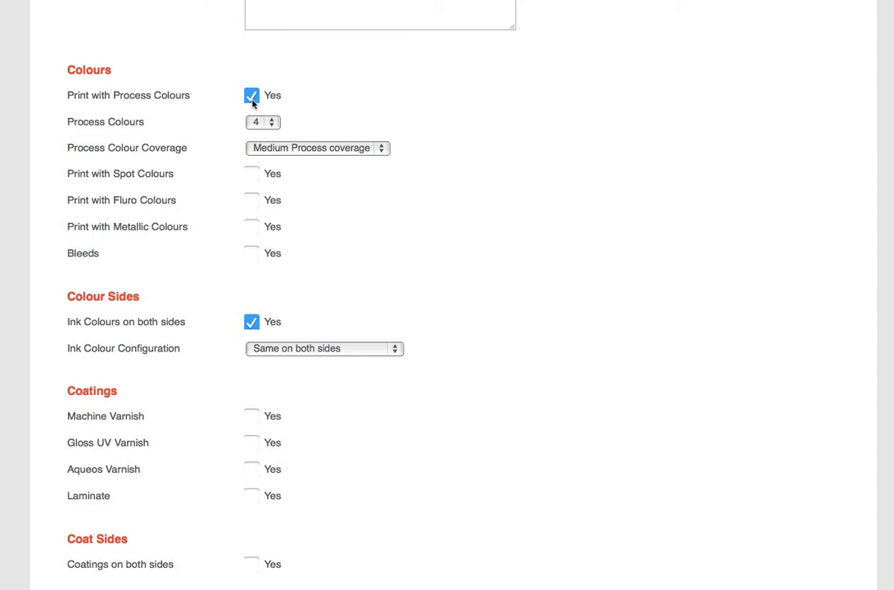
left_click(383, 149)
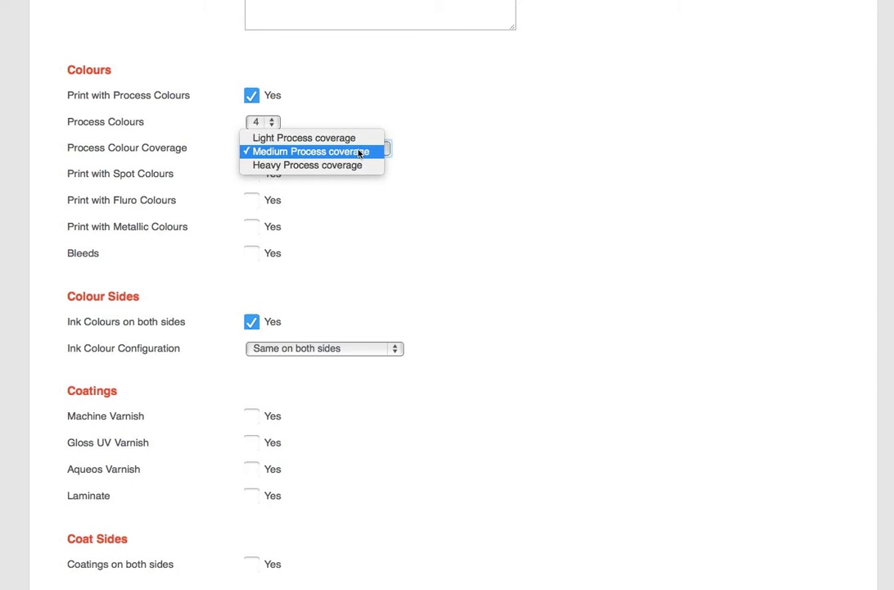
left_click(433, 151)
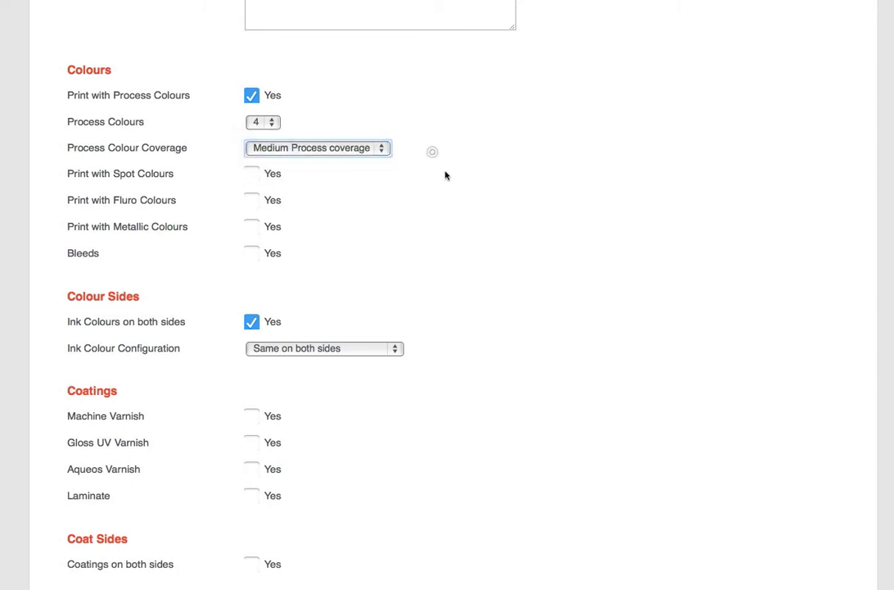
Enable spot colours for the text pages, set their number to 2 and enter "PMS486 and Black" as the spot colour details.
left_click(253, 175)
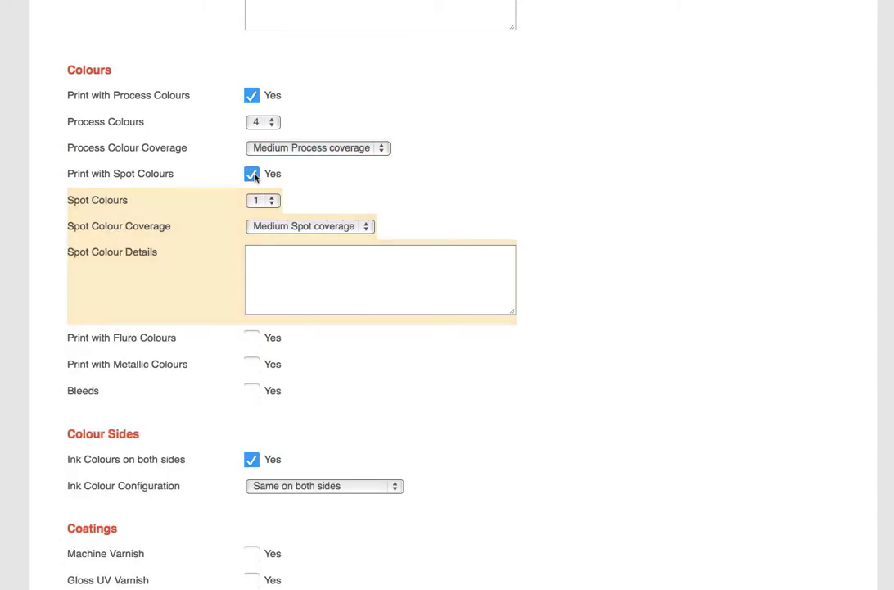
left_click(260, 199)
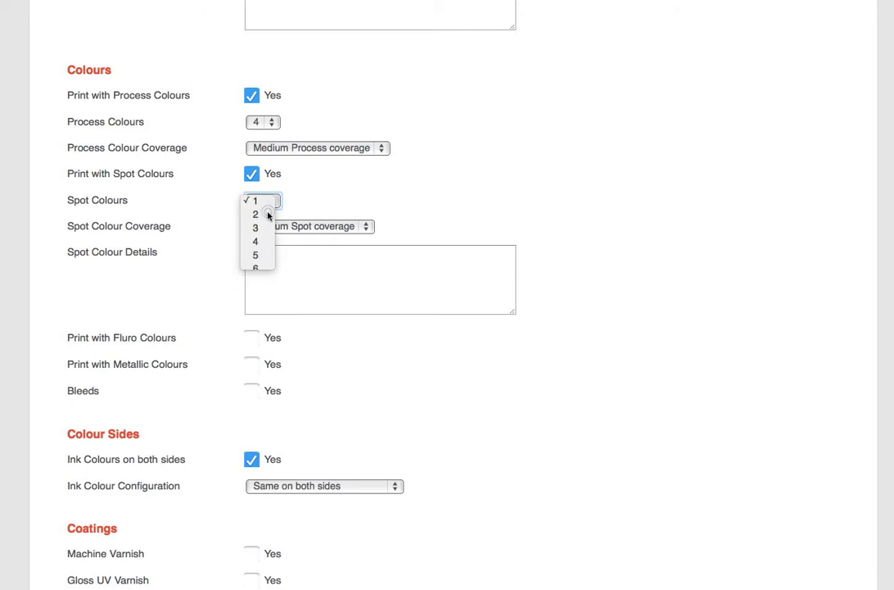
left_click(267, 216)
left_click(271, 254)
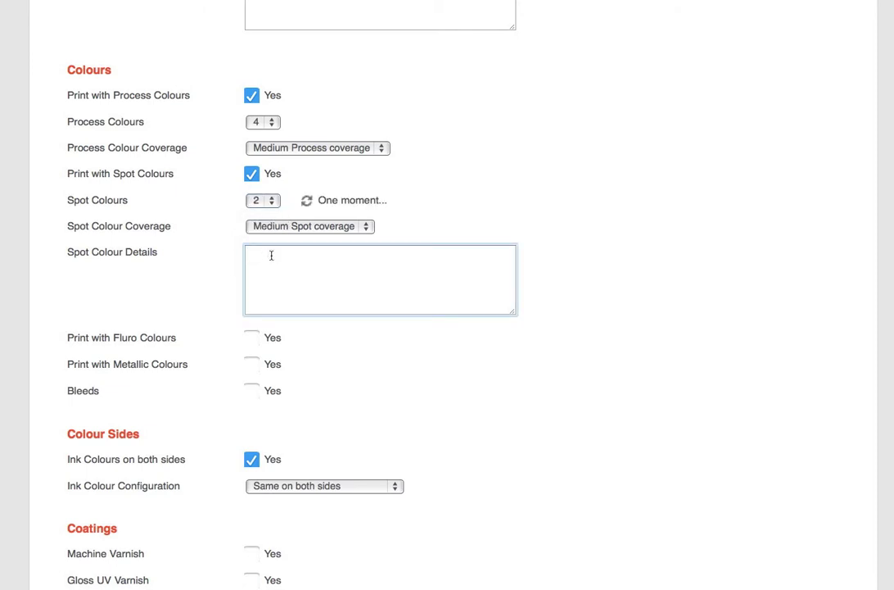
type("PMS ")
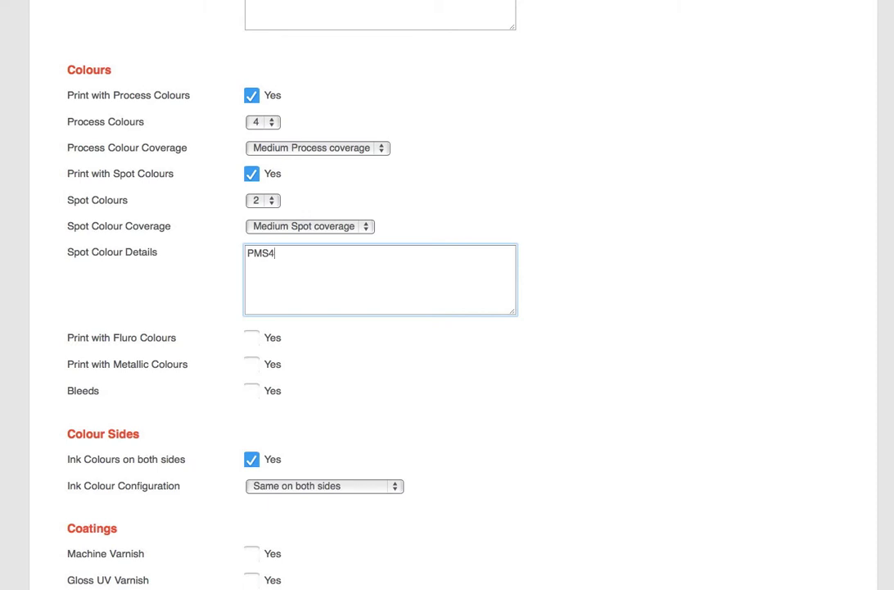
type("486 and Black")
left_click(631, 225)
Enable bleeds for the text pages and keep the ink colour configuration as Same on both sides.
scroll(622, 225, "down", 5)
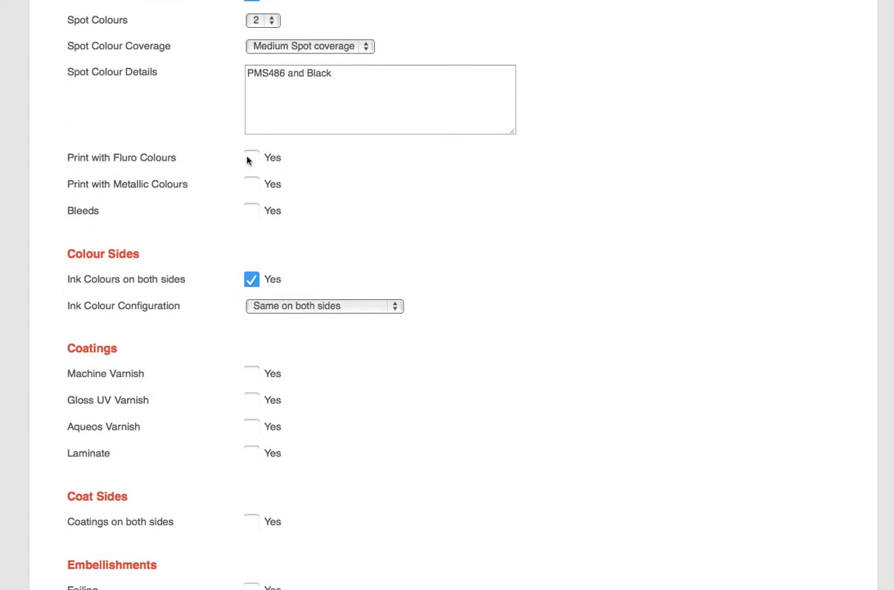
left_click(252, 210)
scroll(545, 253, "down", 3)
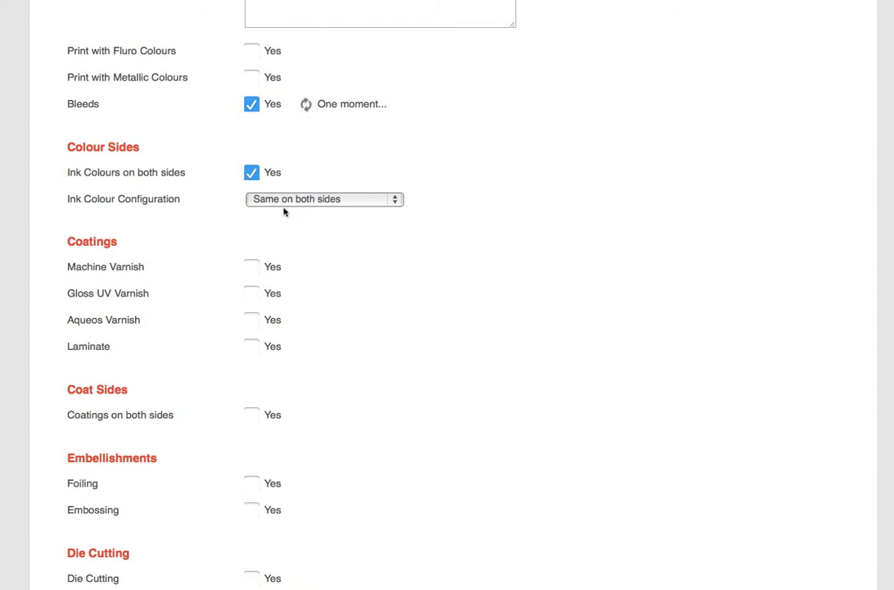
left_click(393, 201)
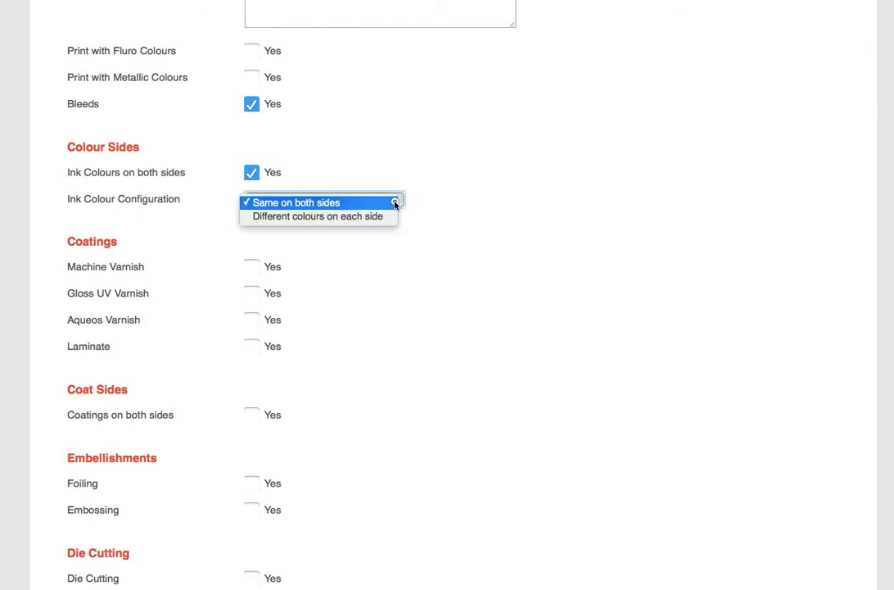
left_click(501, 213)
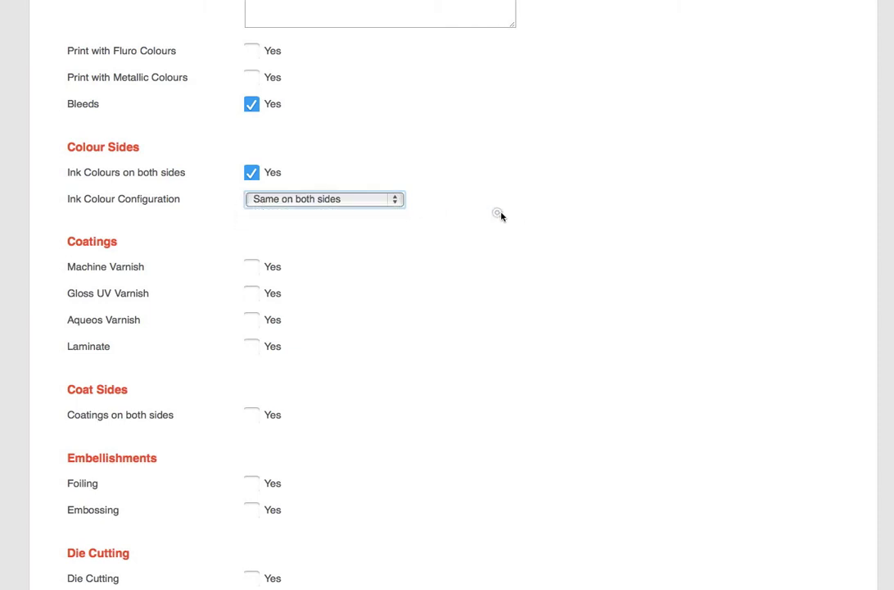
Add a machine varnish to the text pages and enable coatings on both sides.
scroll(527, 215, "down", 5)
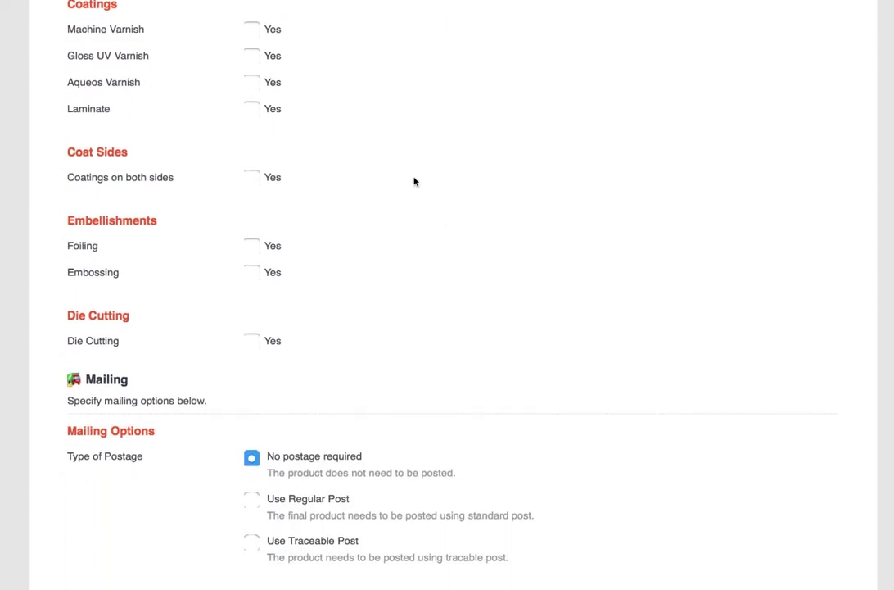
scroll(401, 172, "up", 1)
left_click(252, 64)
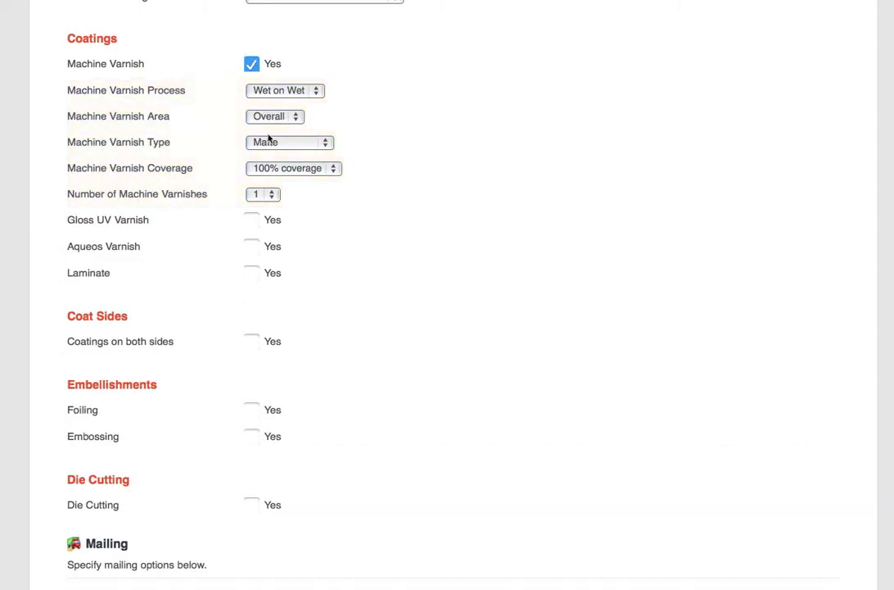
scroll(391, 177, "down", 1)
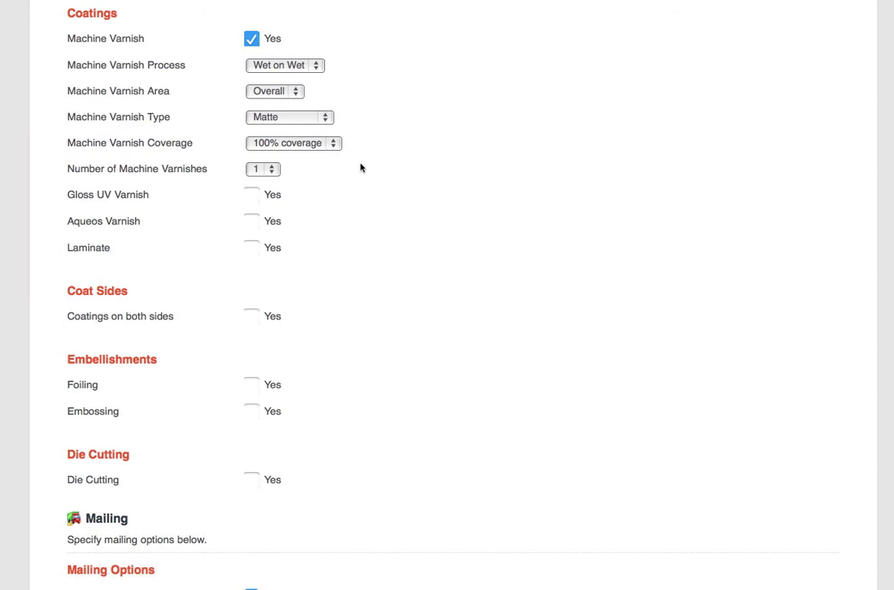
scroll(393, 169, "down", 4)
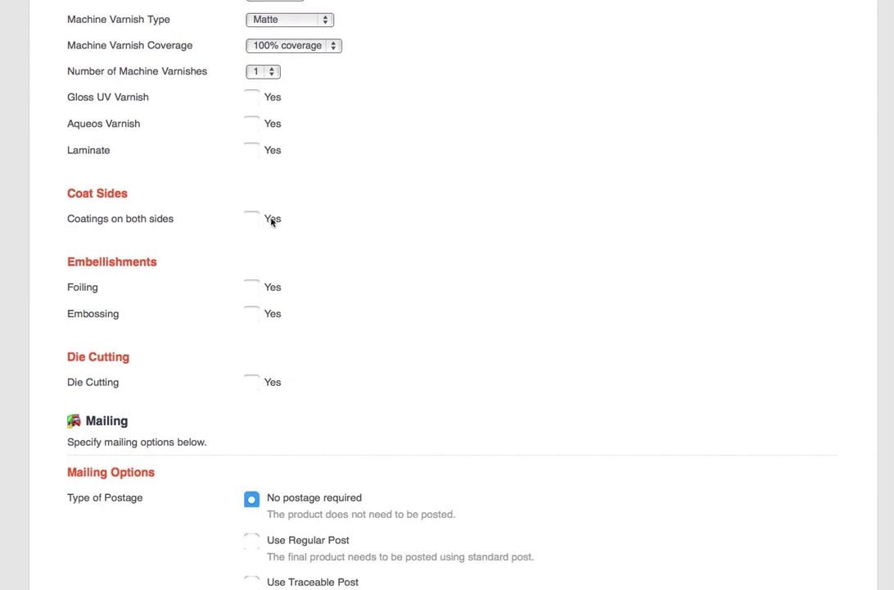
left_click(252, 219)
In the packaging section, keep the packing method as Pack in Finsbury Green cartons.
scroll(598, 218, "down", 3)
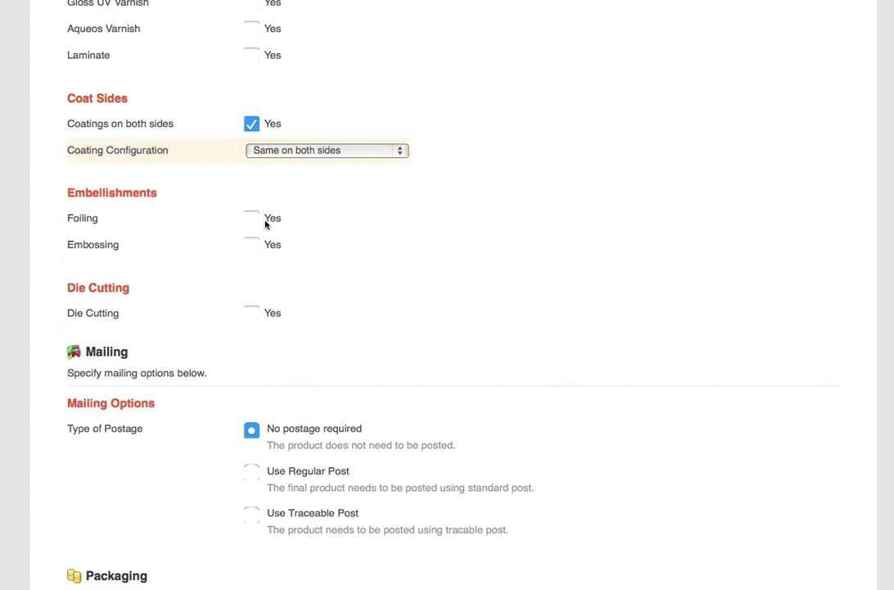
scroll(525, 215, "down", 2)
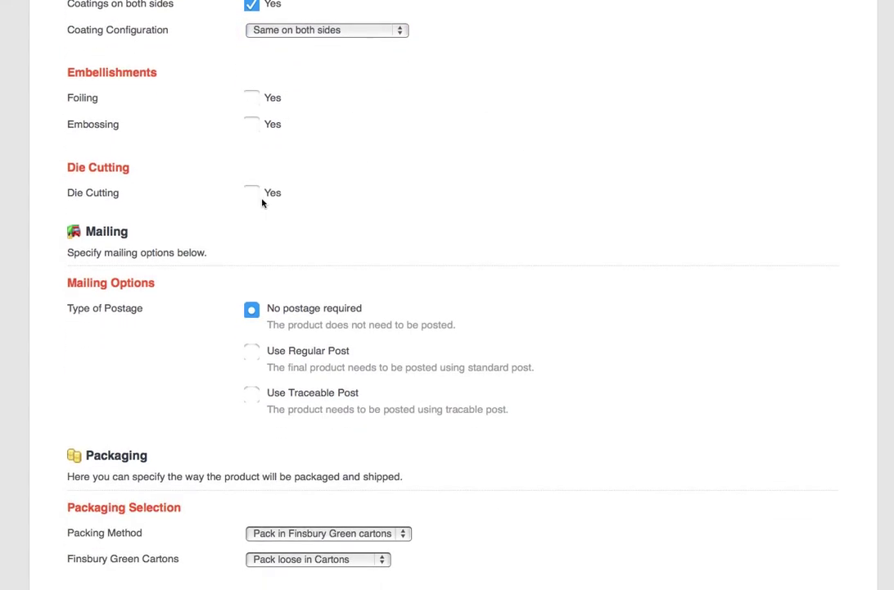
scroll(612, 261, "down", 4)
scroll(614, 265, "down", 5)
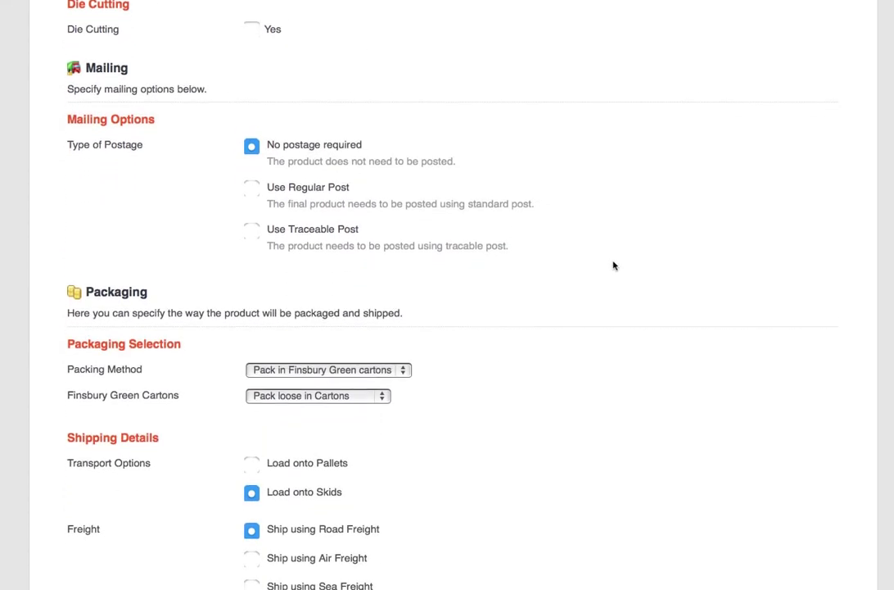
scroll(612, 264, "down", 1)
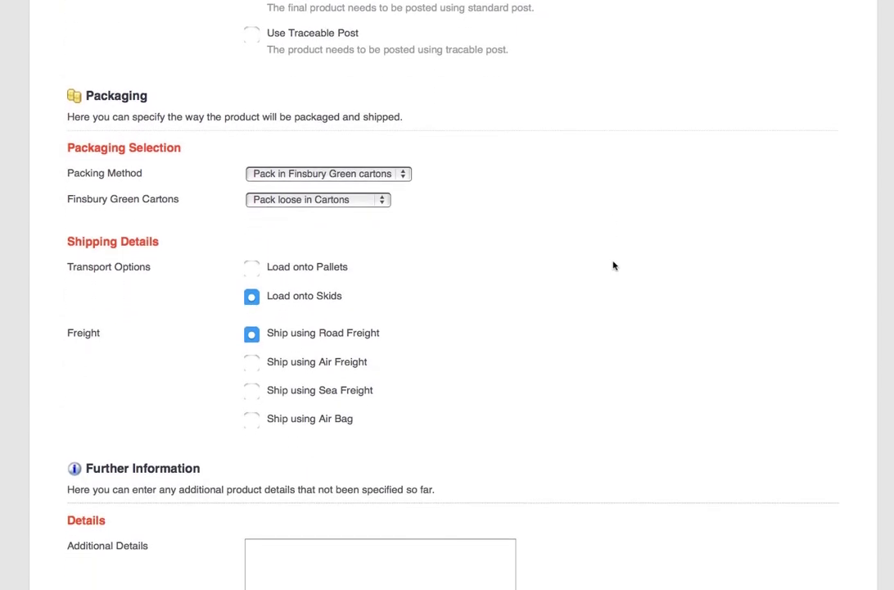
left_click(408, 178)
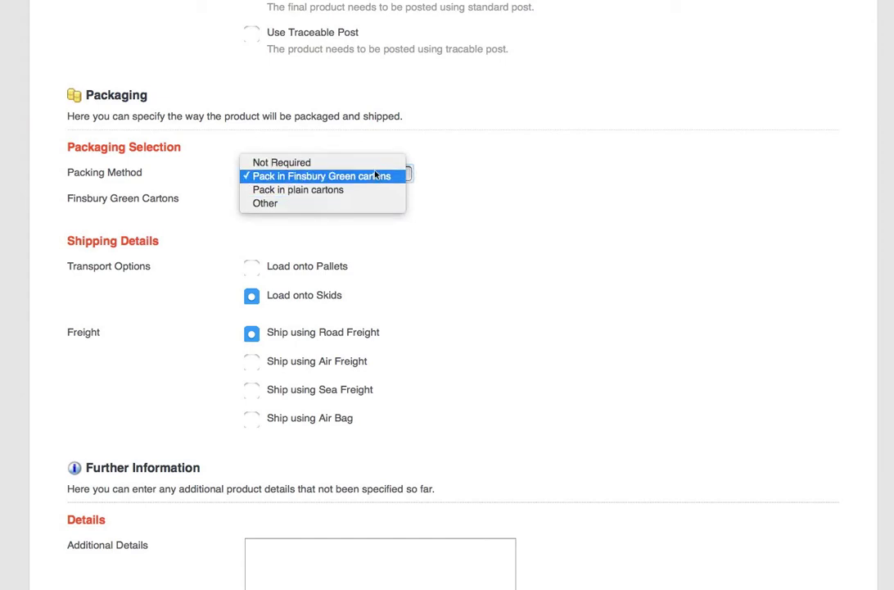
left_click(508, 180)
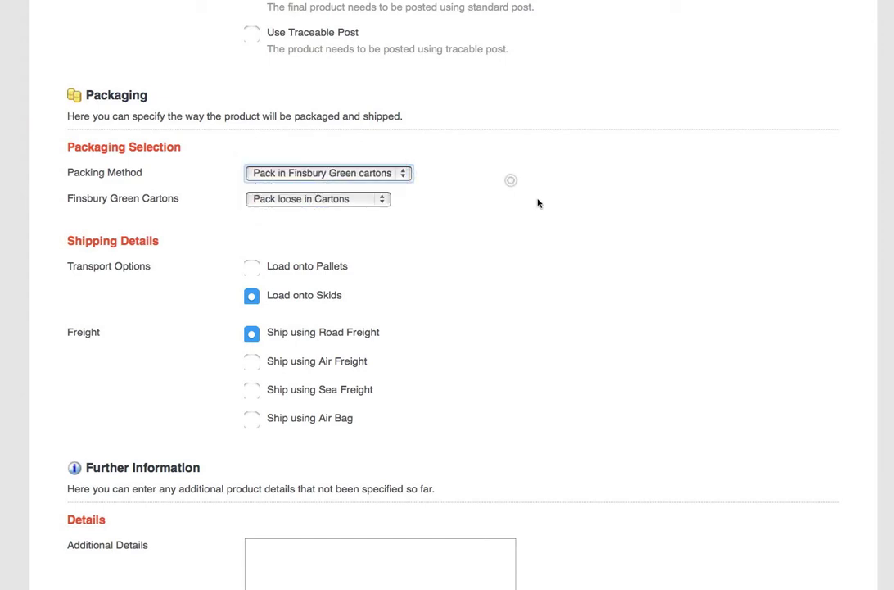
Secure the Finsbury Green cartons with shrink wrap and set the wrapping groups to 175.
left_click(379, 204)
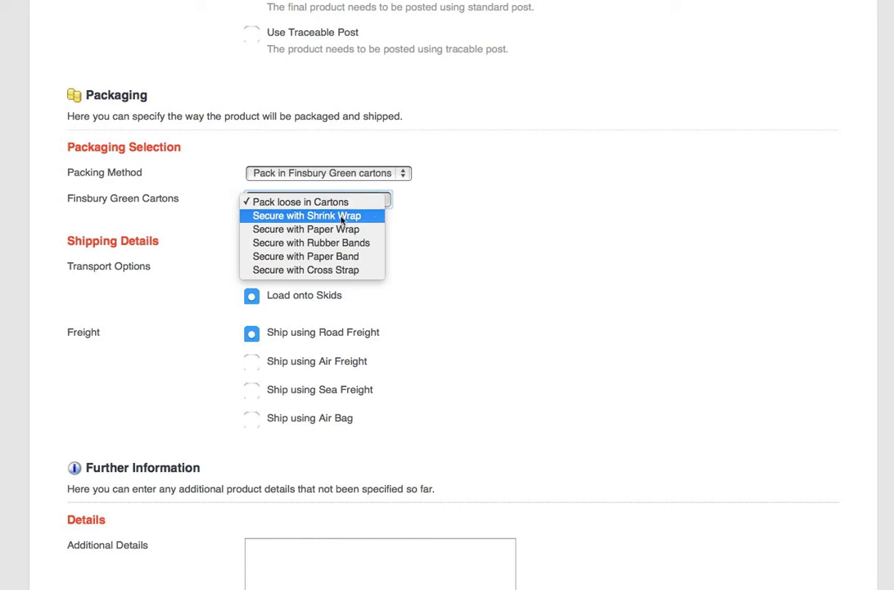
left_click(376, 216)
scroll(544, 230, "down", 1)
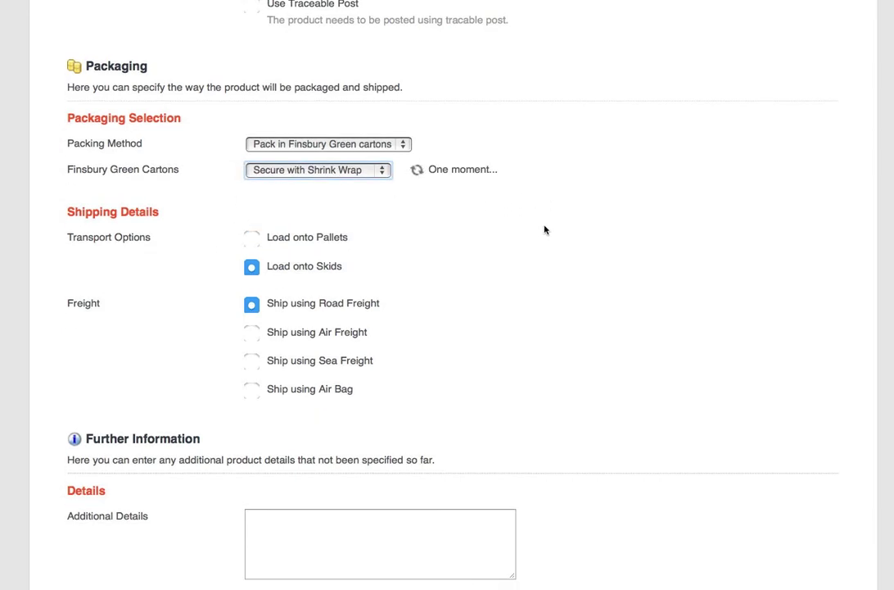
left_click(288, 199)
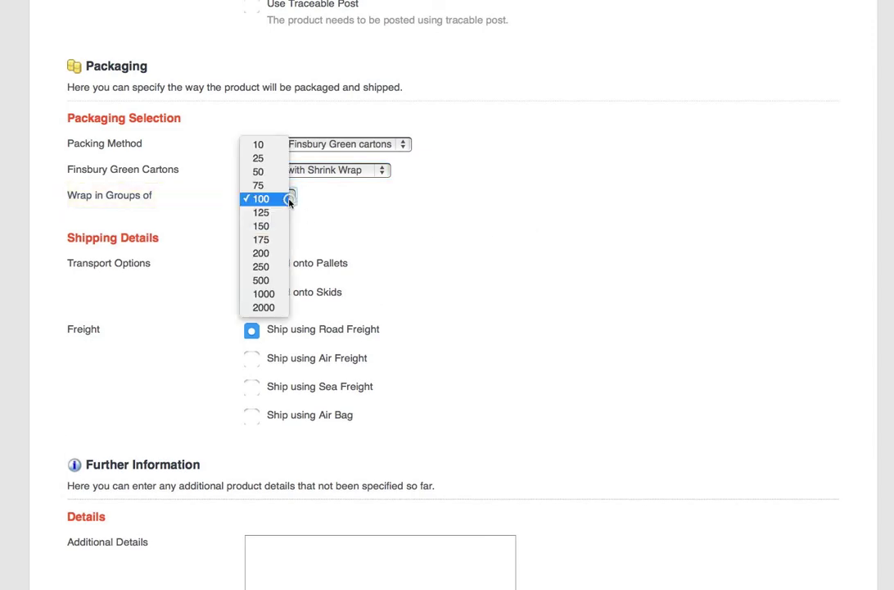
left_click(284, 240)
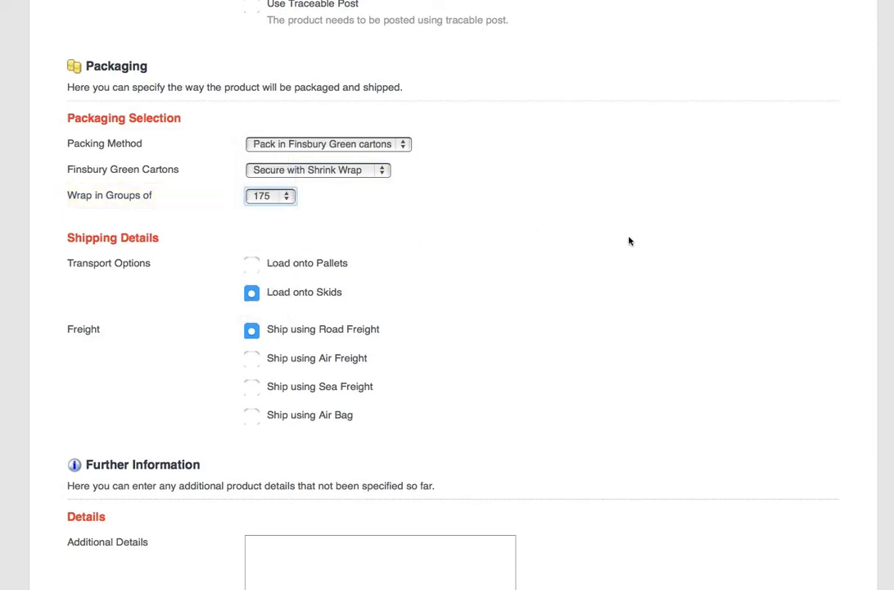
Enter "Deliver to one point Melbourne." as the additional details under Further Information.
scroll(629, 239, "down", 3)
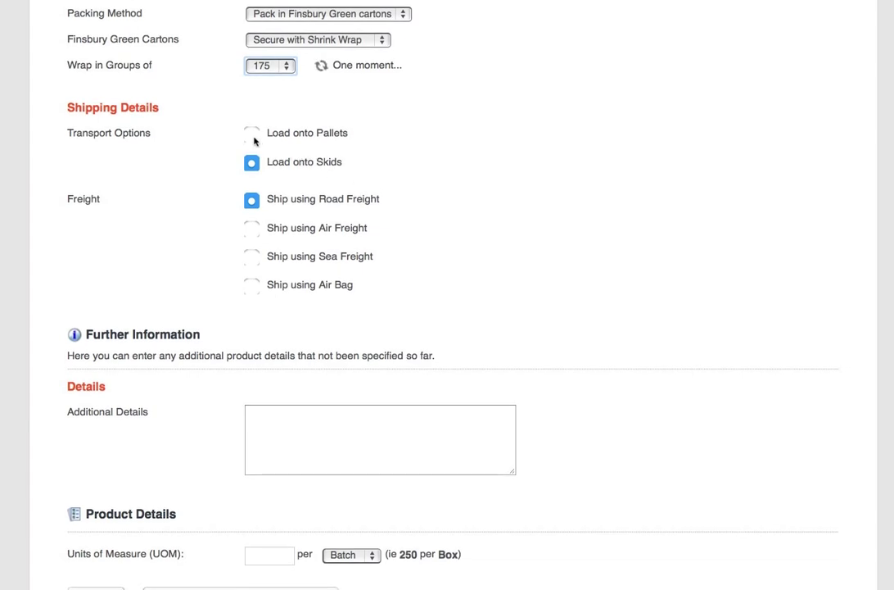
scroll(220, 148, "down", 1)
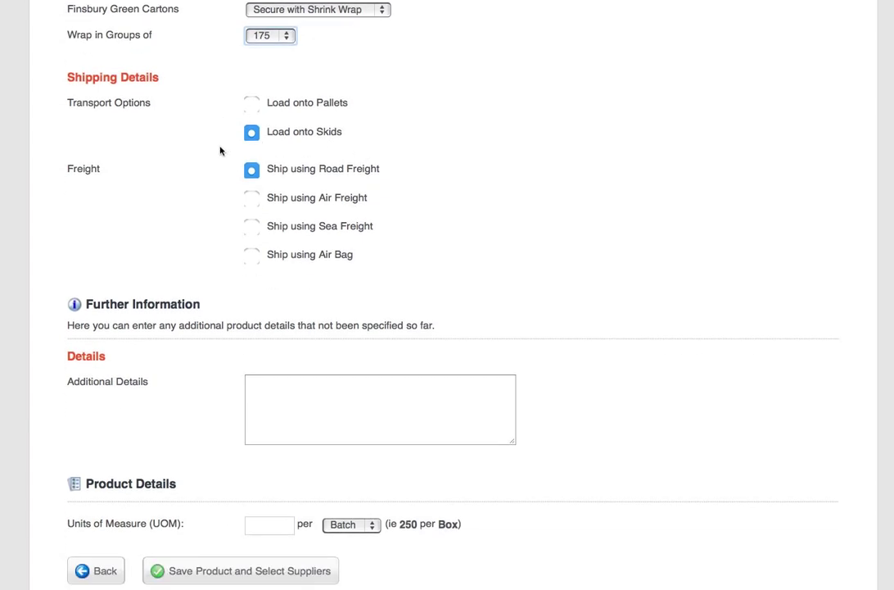
scroll(485, 194, "down", 1)
scroll(491, 194, "down", 1)
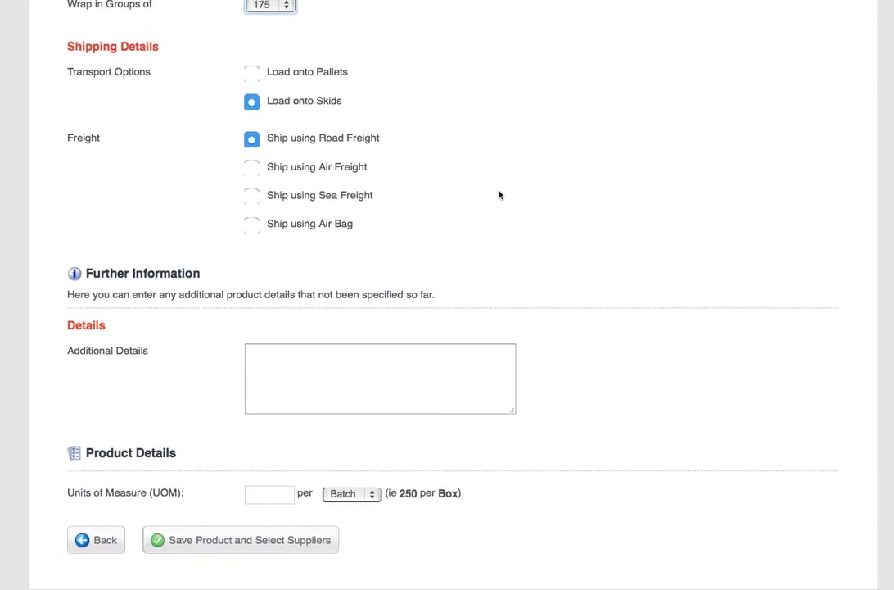
left_click(349, 348)
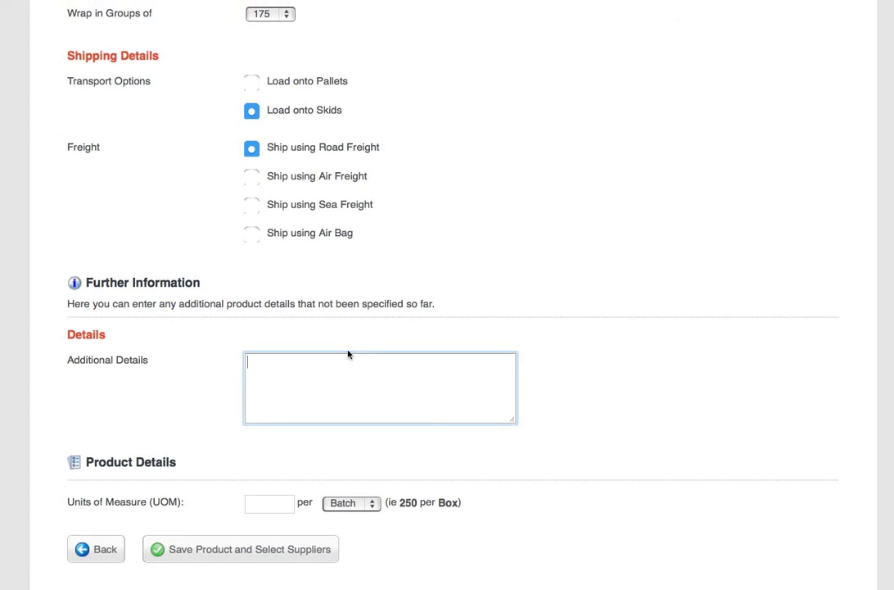
type("Deliver")
key("BackSpace")
key("BackSpace")
key("BackSpace")
type("int Melbourne.")
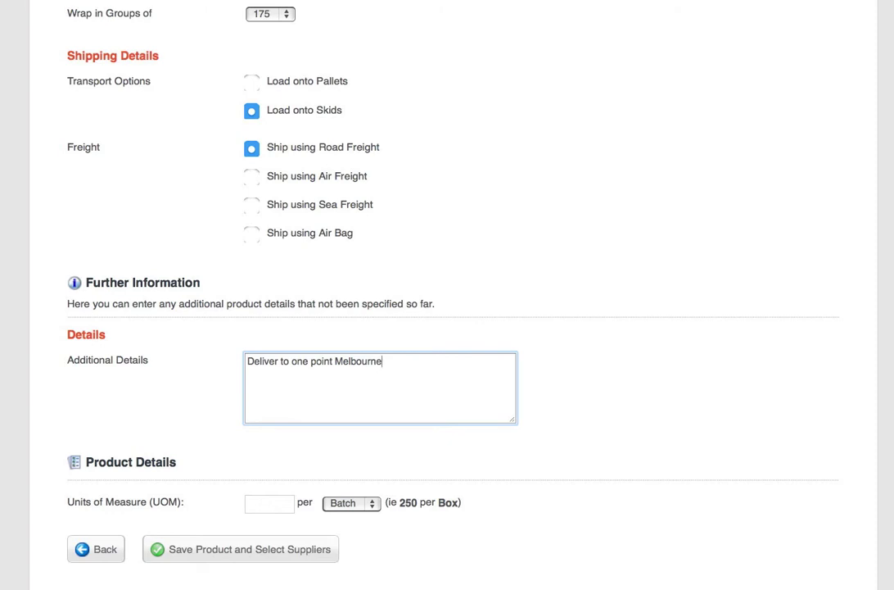
Set the units of measure to 175 per Bundle, and save the product to go on to supplier selection.
left_click(257, 508)
scroll(328, 39, "up", 3)
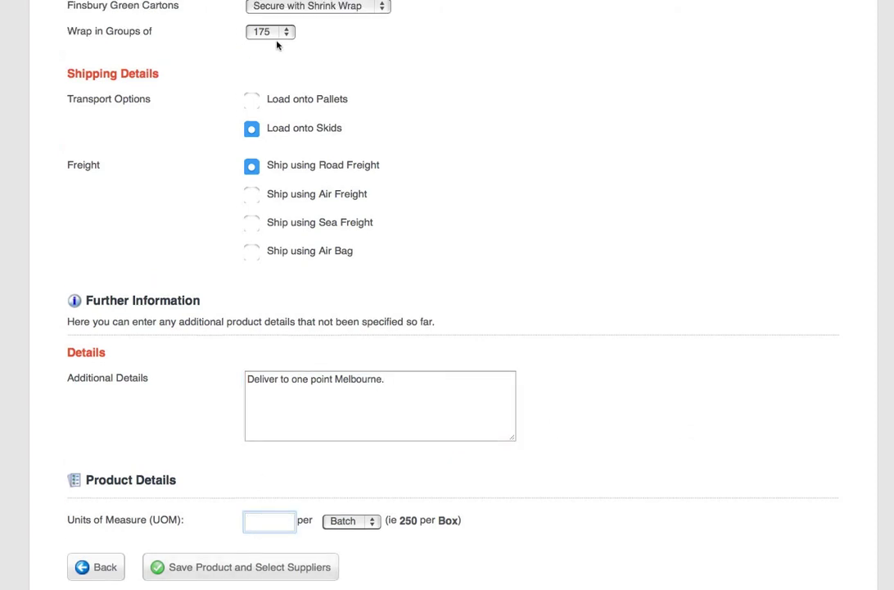
scroll(485, 164, "down", 3)
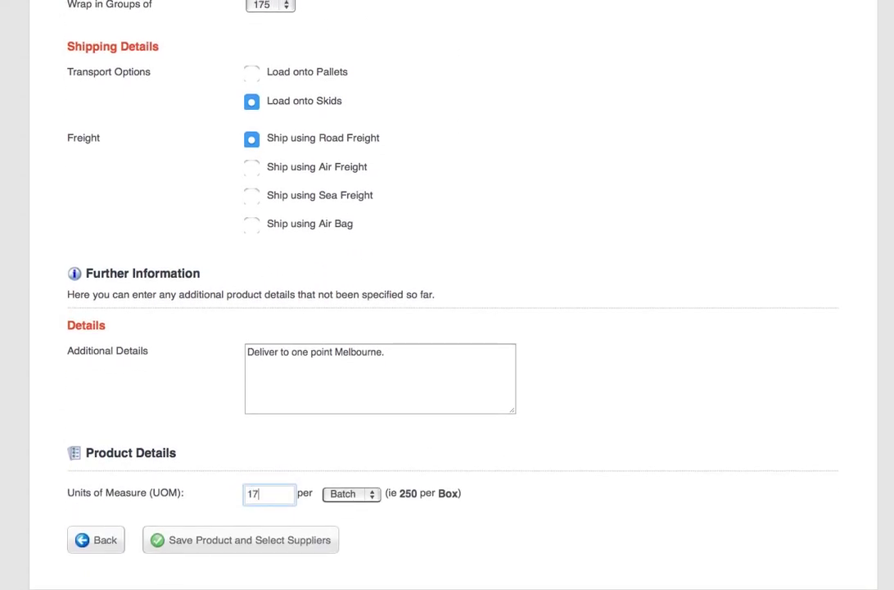
left_click(374, 495)
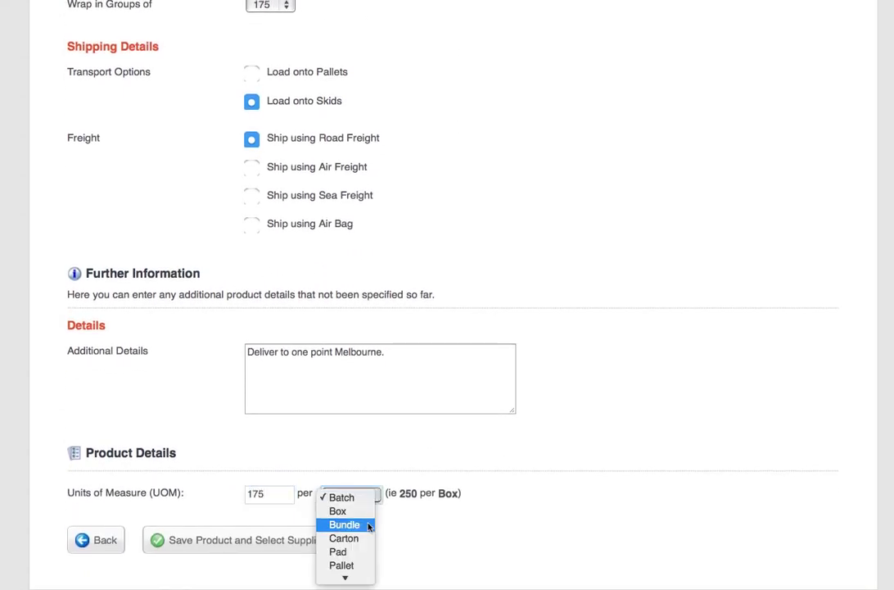
left_click(369, 525)
scroll(625, 368, "up", 1)
scroll(624, 365, "down", 1)
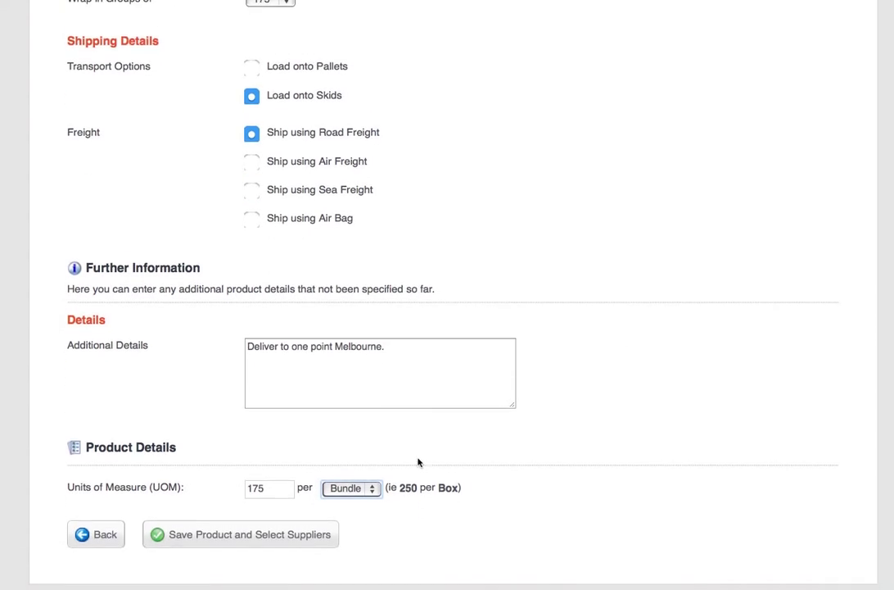
left_click(212, 541)
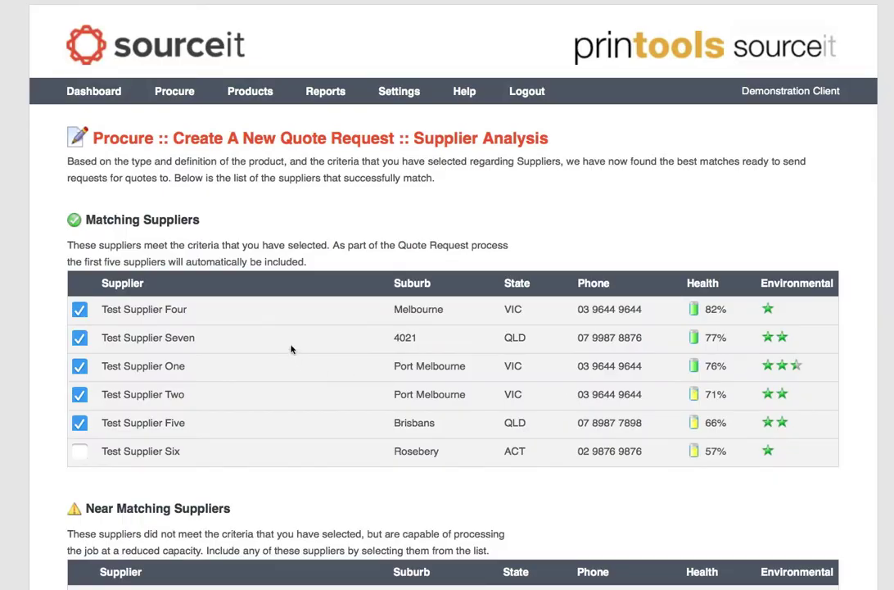
Exclude Test Suppliers Two, One and Seven, include Test Supplier Six, and submit the quote request.
scroll(278, 342, "down", 2)
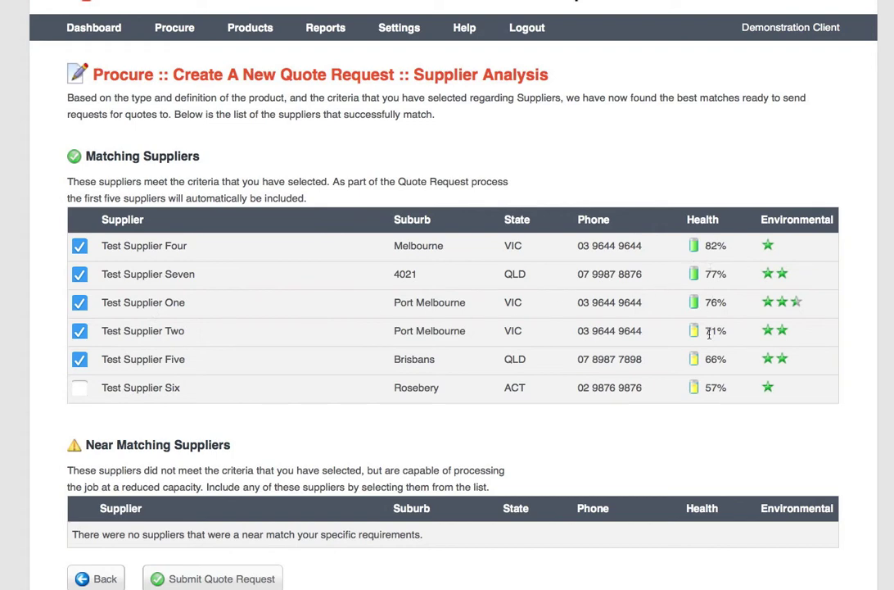
left_click(81, 332)
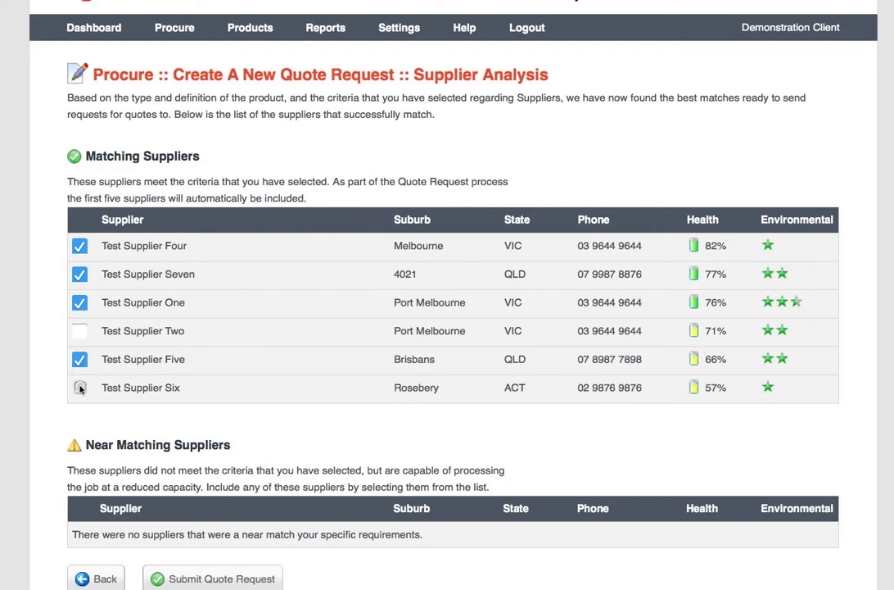
left_click(79, 386)
left_click(79, 303)
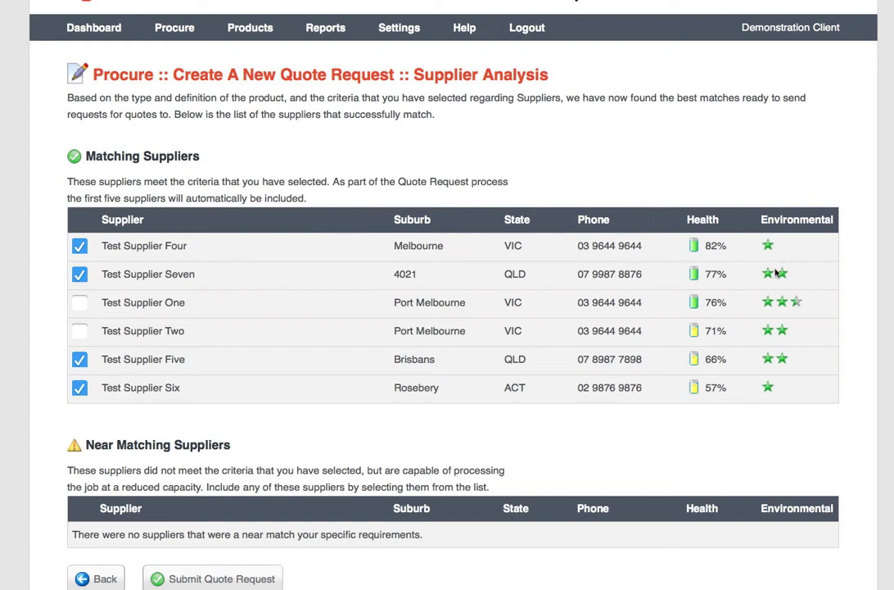
scroll(737, 331, "down", 1)
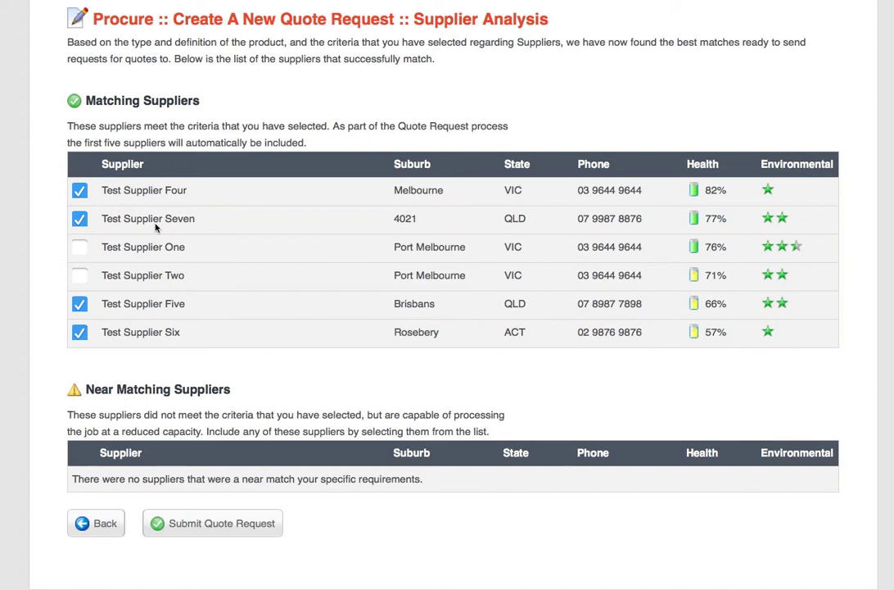
left_click(79, 219)
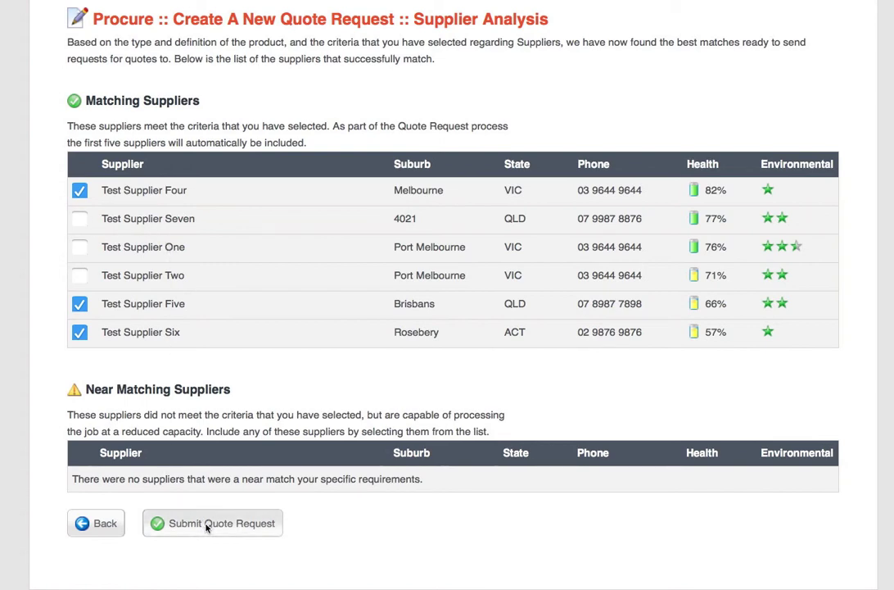
scroll(275, 249, "up", 2)
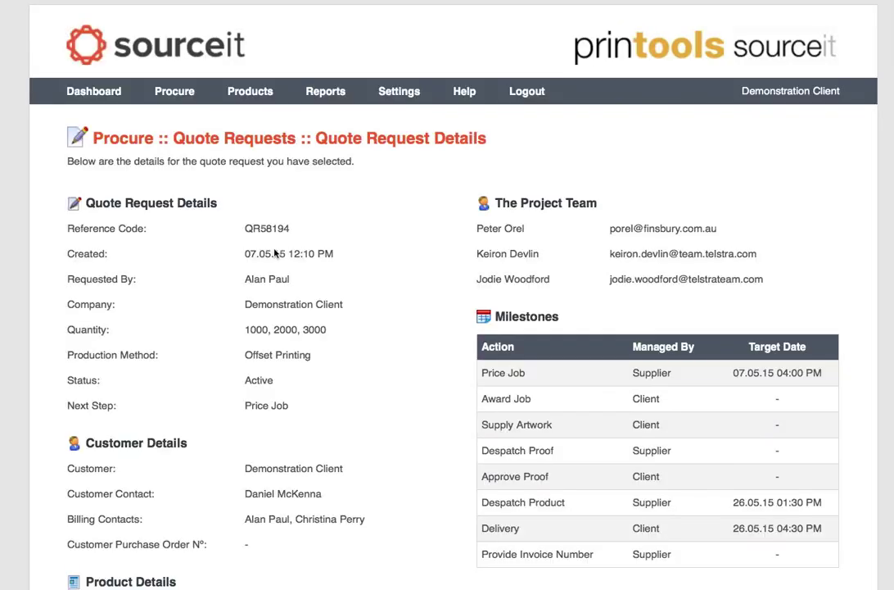
Review the submitted quote request's details, milestones, product information and supplier quote responses.
scroll(310, 222, "down", 2)
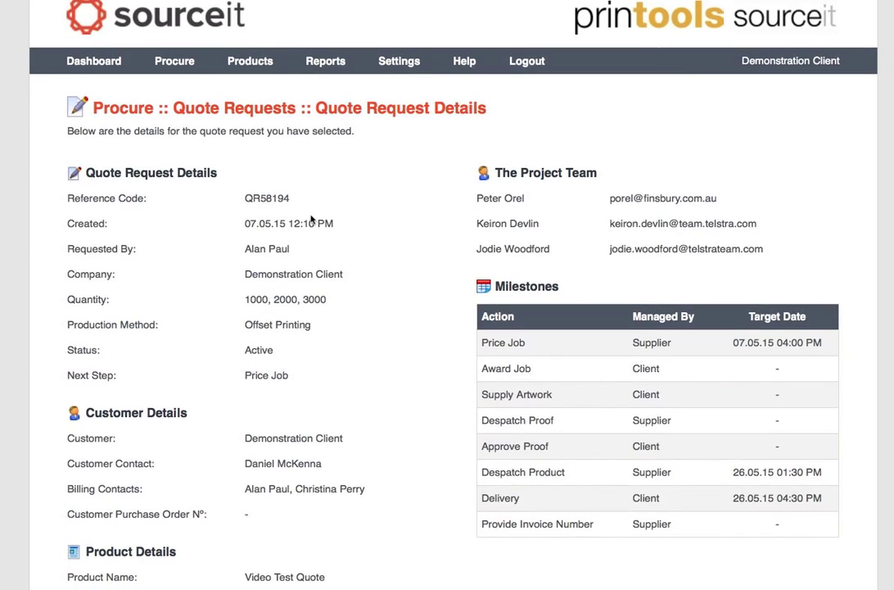
scroll(311, 219, "down", 5)
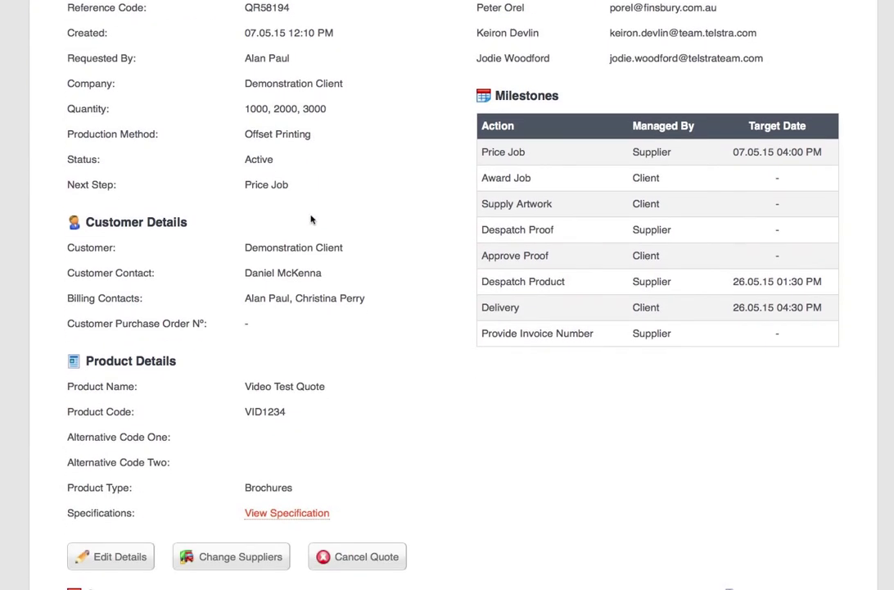
scroll(311, 219, "up", 4)
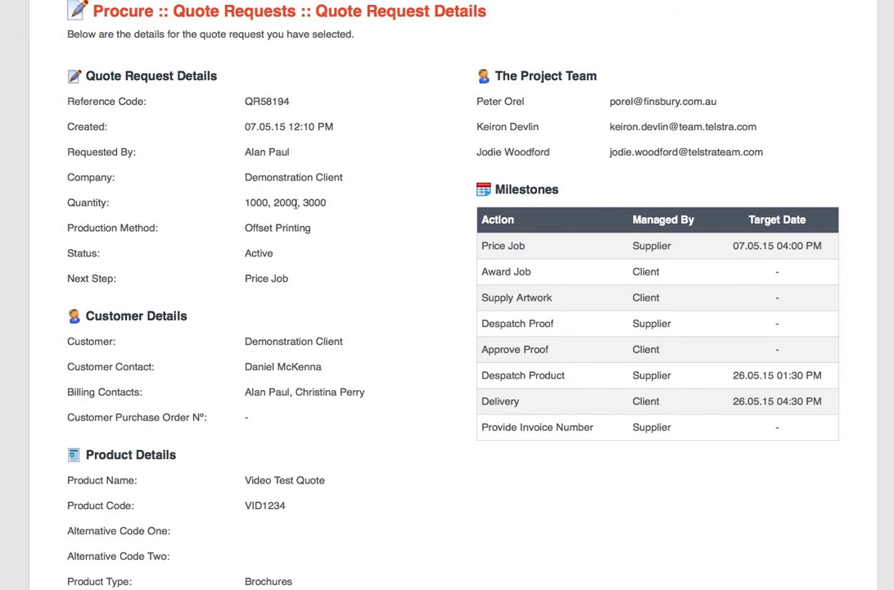
scroll(324, 276, "down", 2)
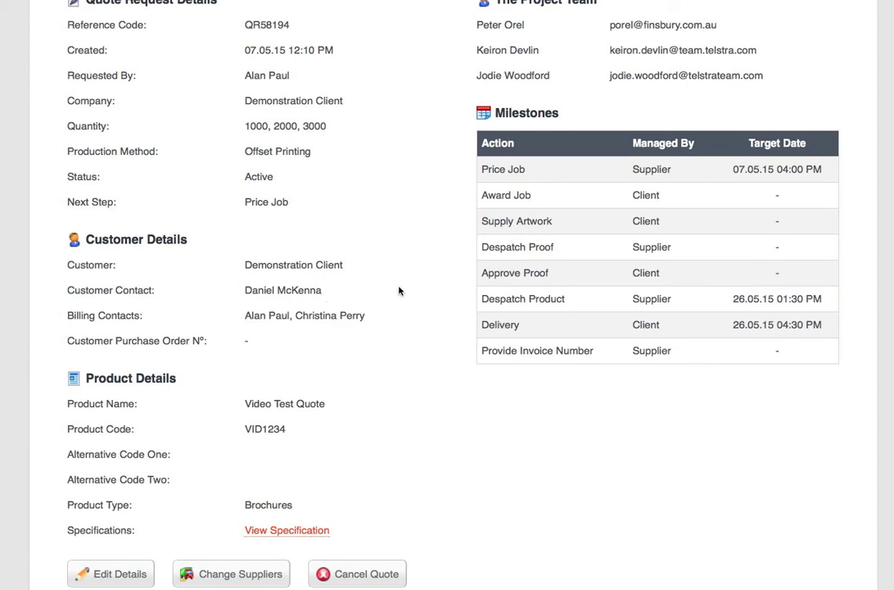
scroll(399, 289, "down", 4)
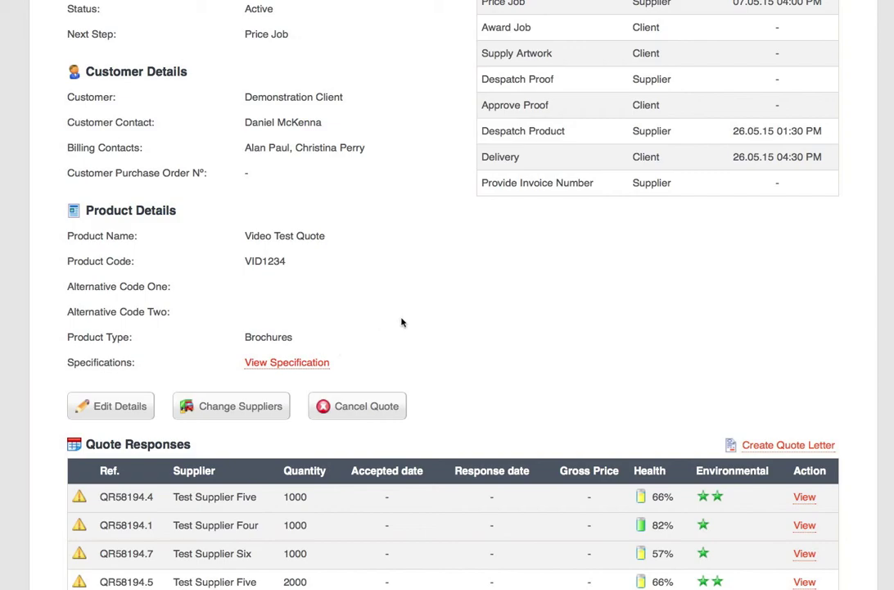
scroll(447, 313, "up", 3)
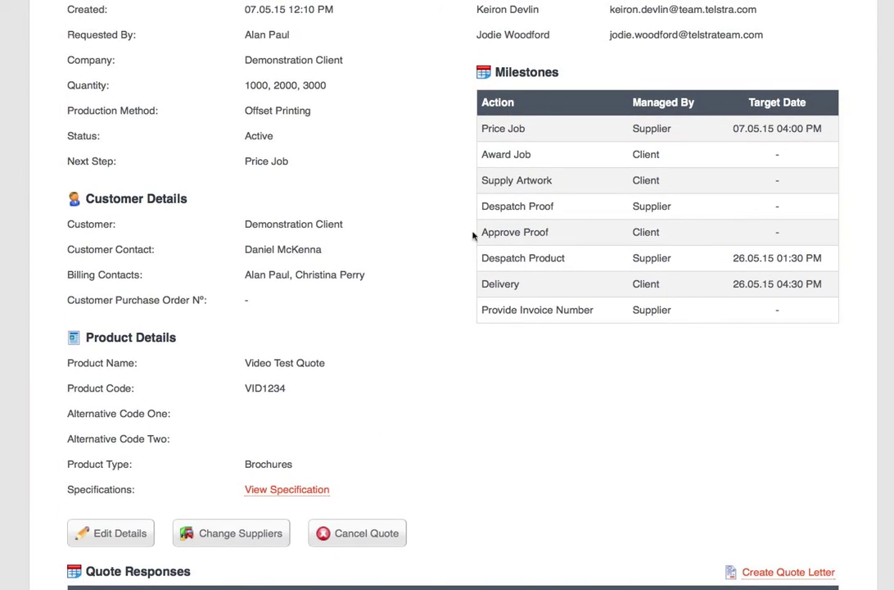
scroll(439, 202, "down", 5)
scroll(438, 202, "up", 9)
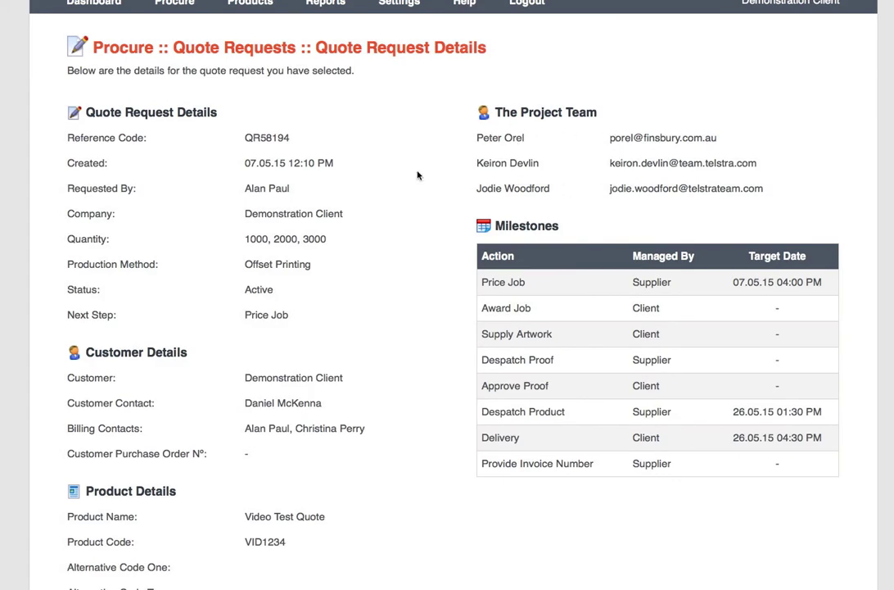
scroll(433, 161, "down", 12)
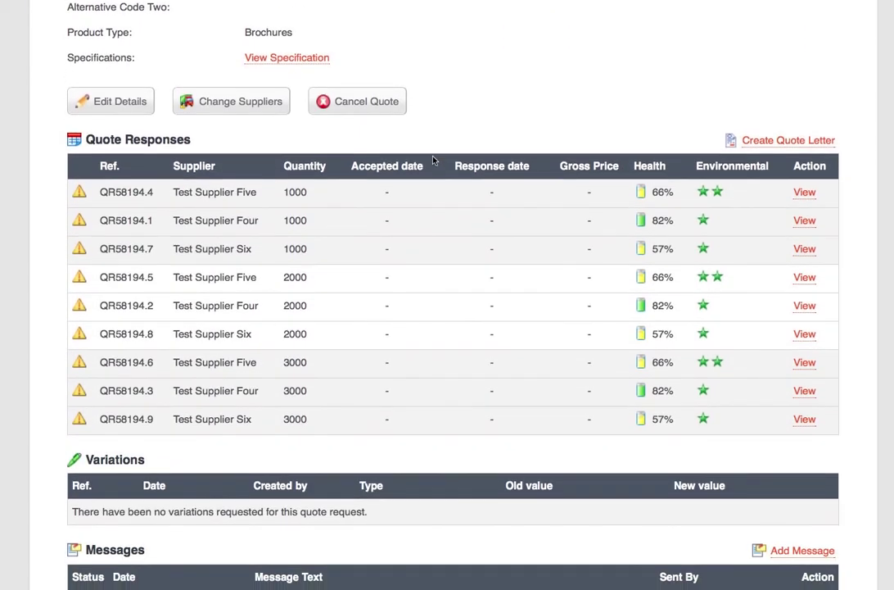
scroll(393, 174, "down", 1)
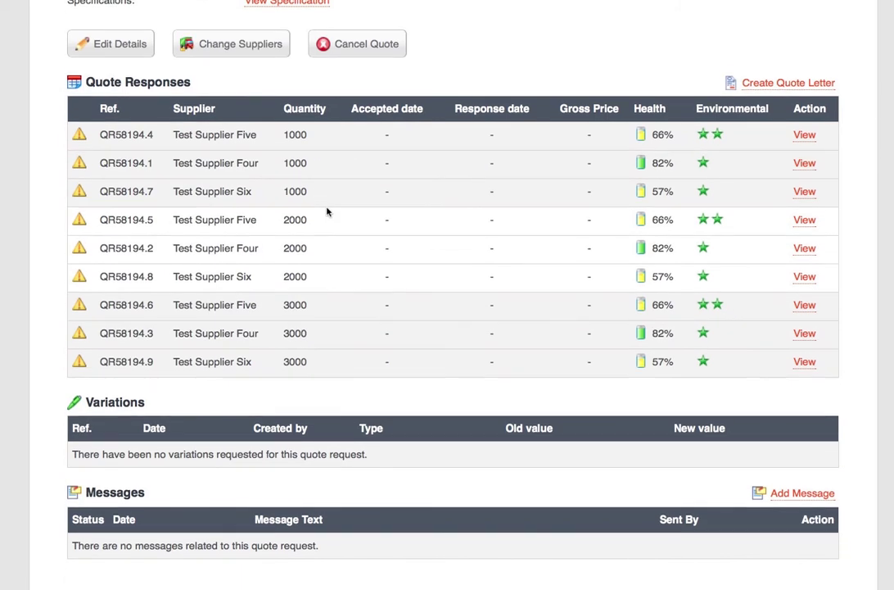
scroll(327, 212, "up", 7)
scroll(327, 213, "up", 7)
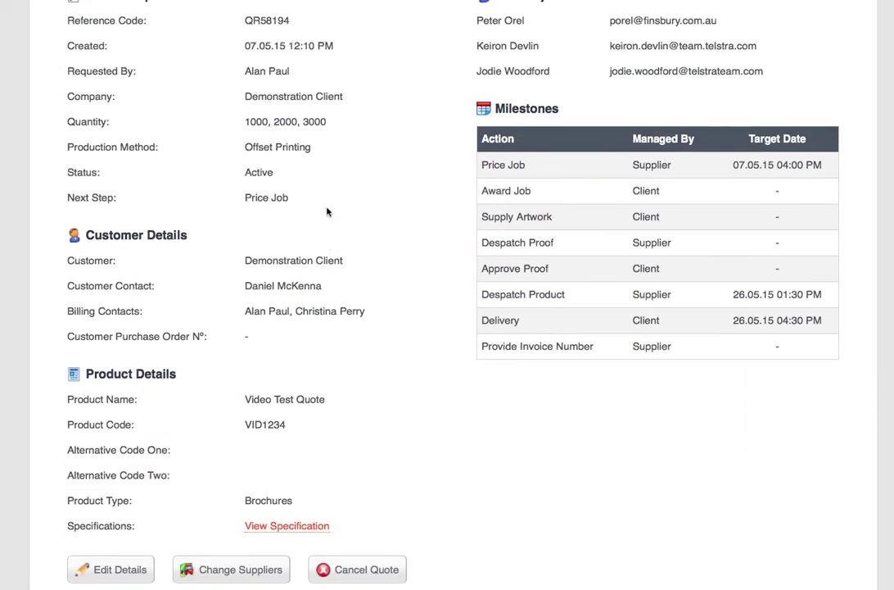